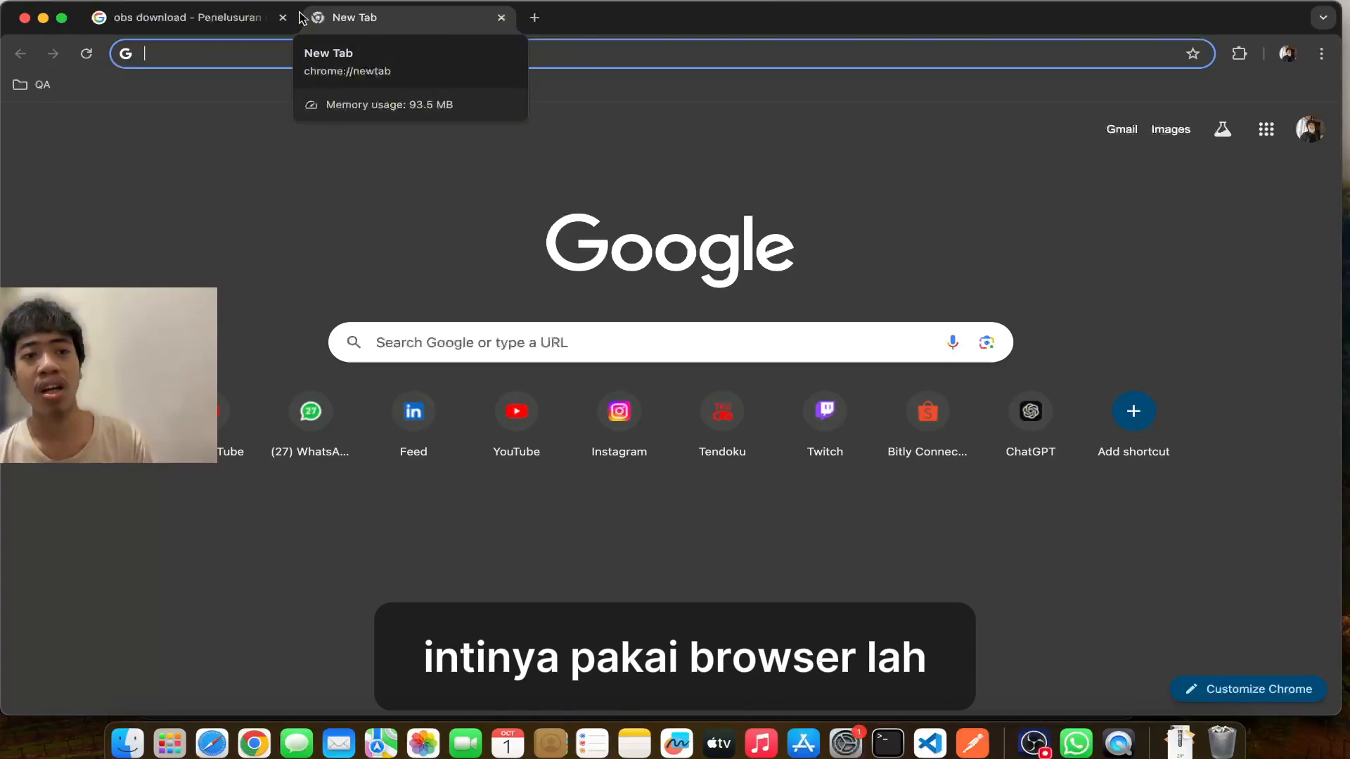
Open the OBS Studio download page from the "obs download" results and show the download options for Windows
left_click(240, 19)
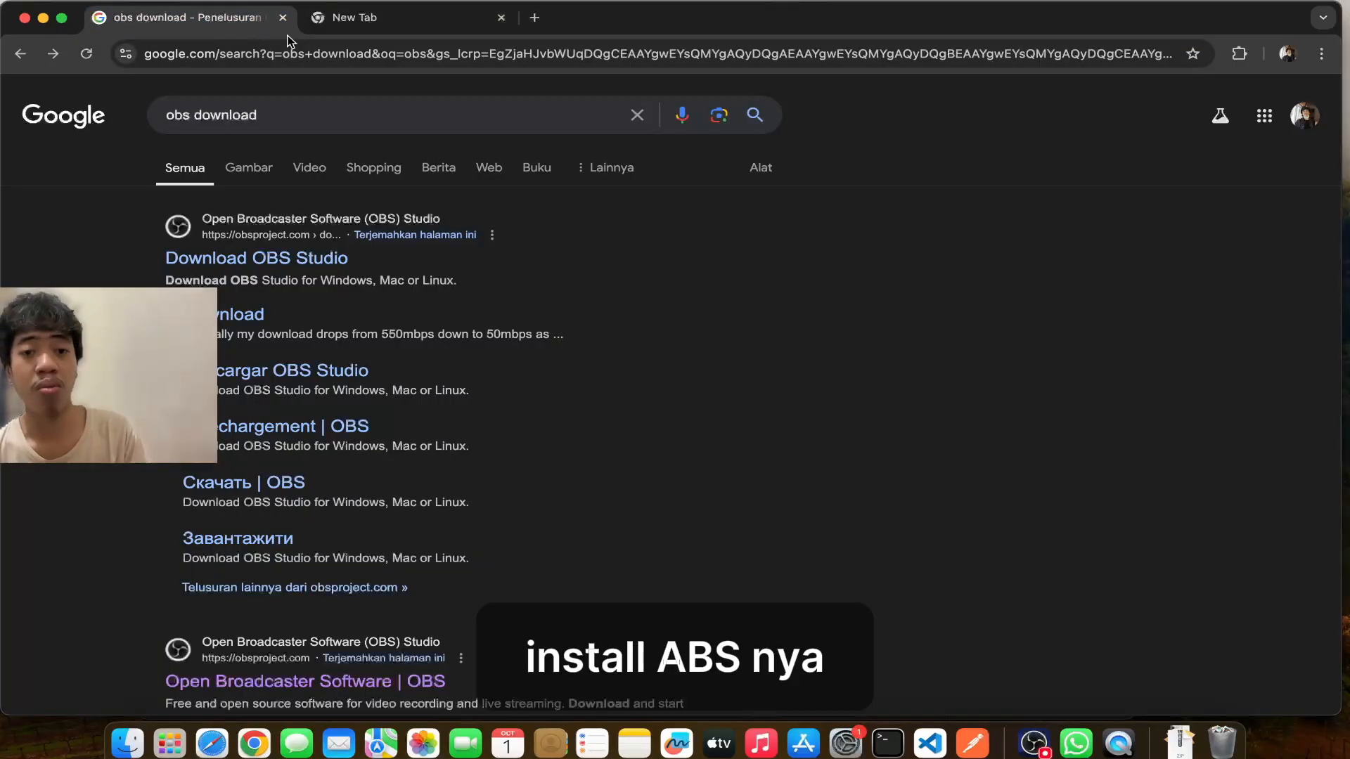
left_click(220, 253)
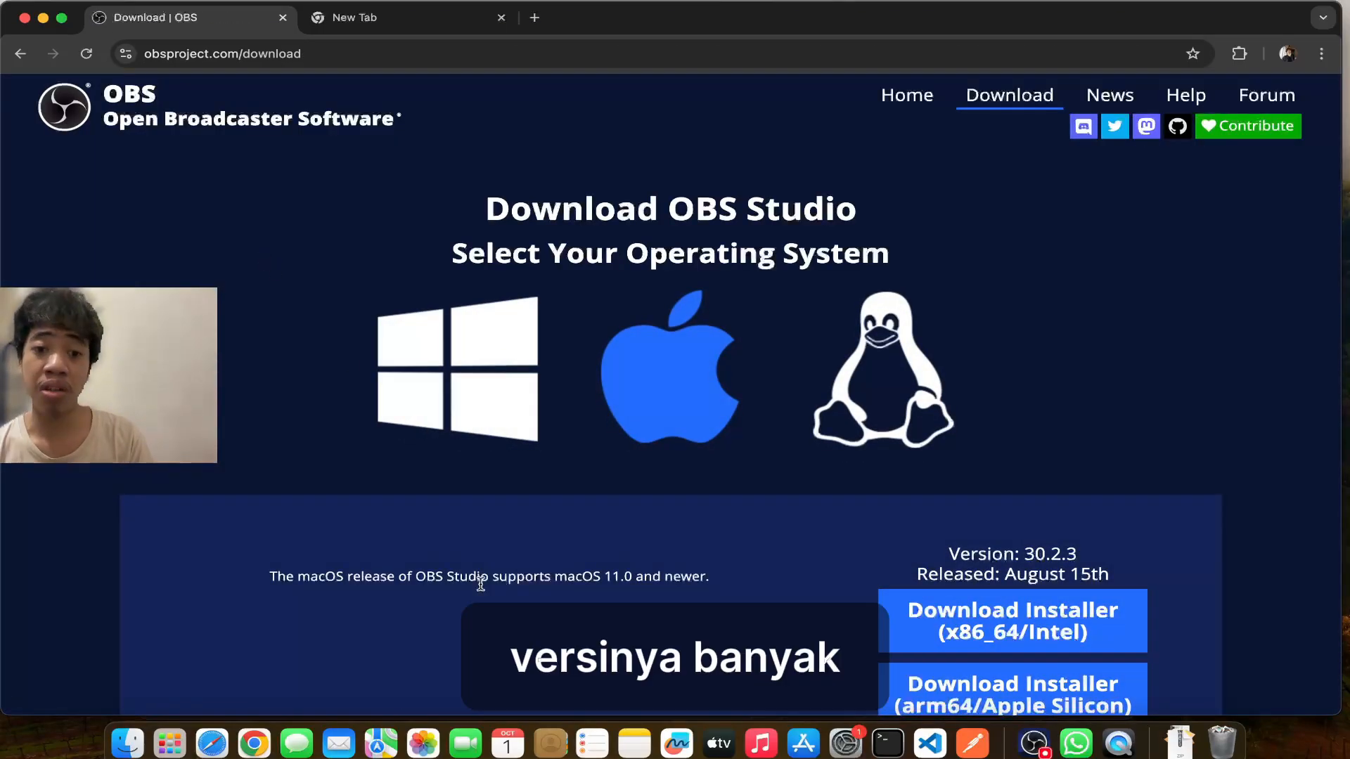
scroll(478, 573, "down", 2)
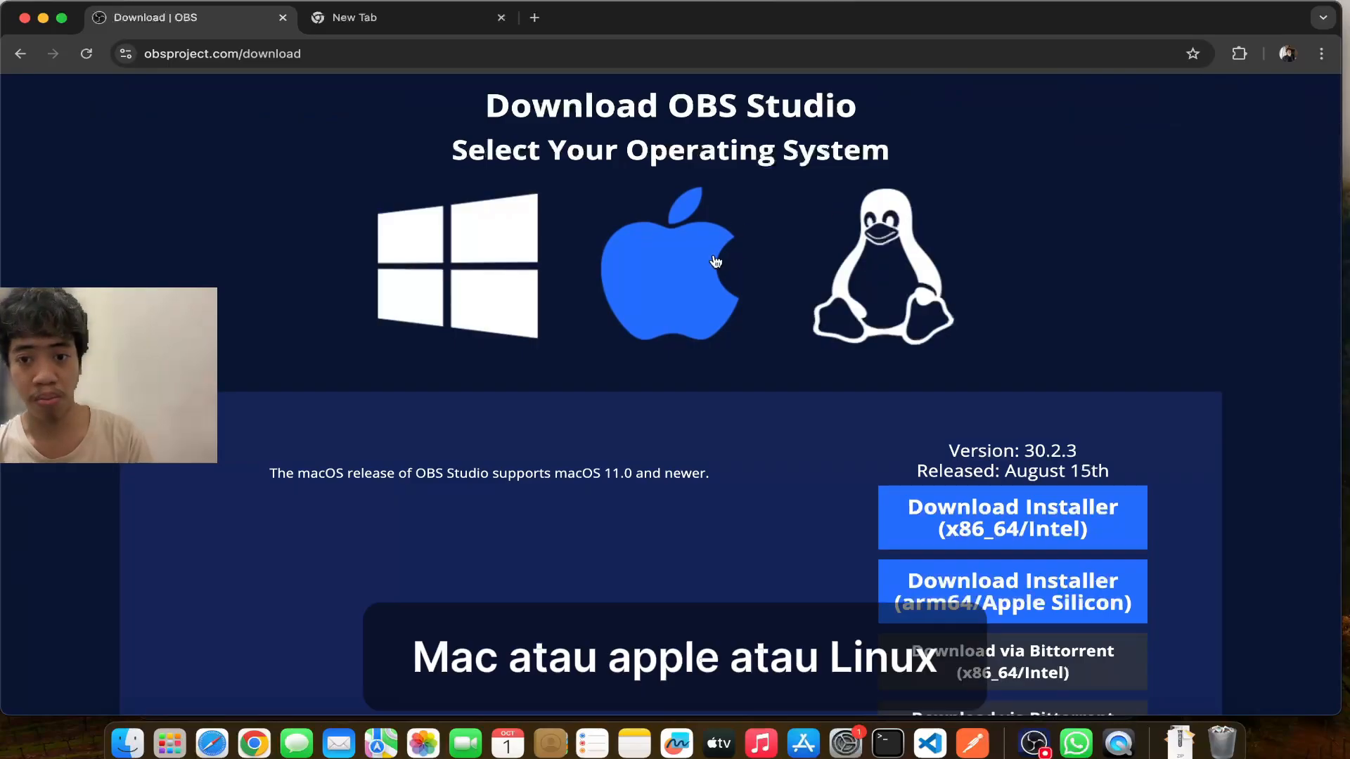
scroll(837, 386, "down", 5)
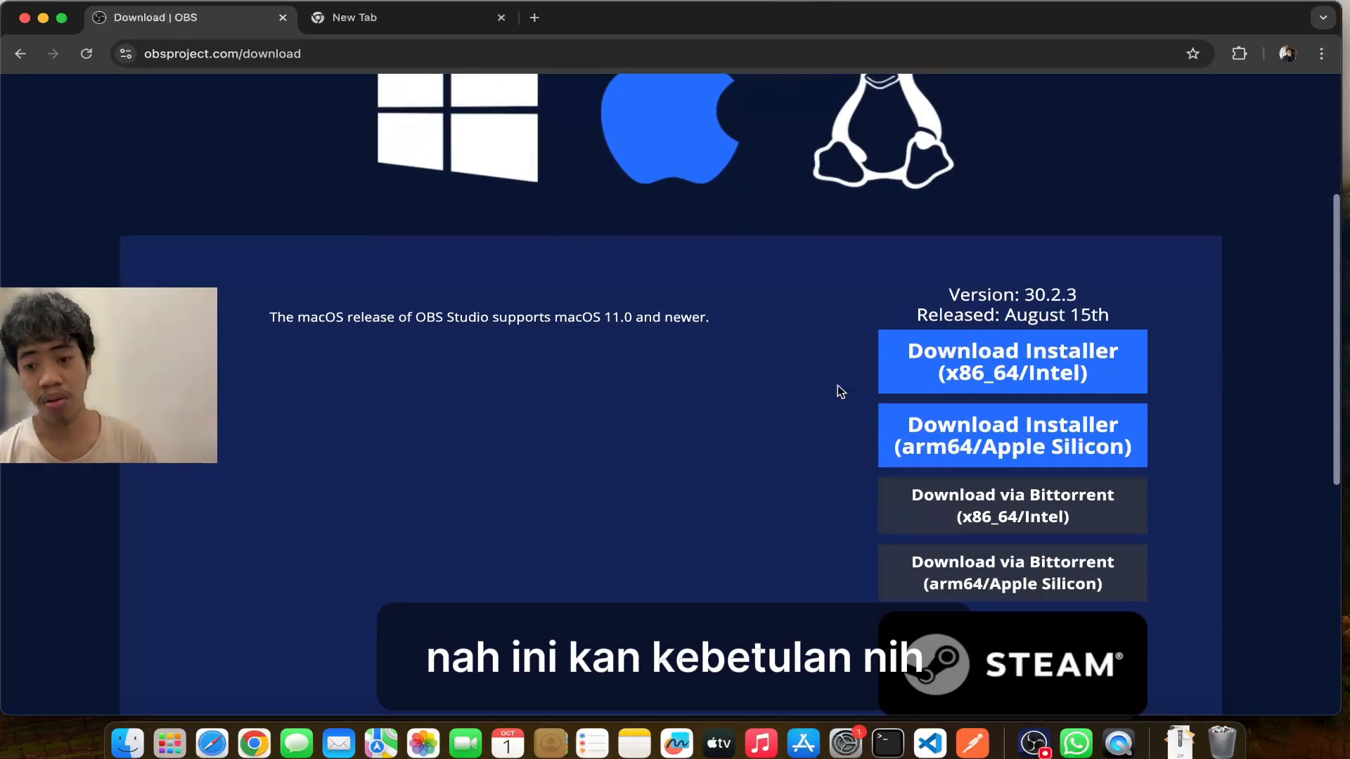
scroll(838, 386, "up", 1)
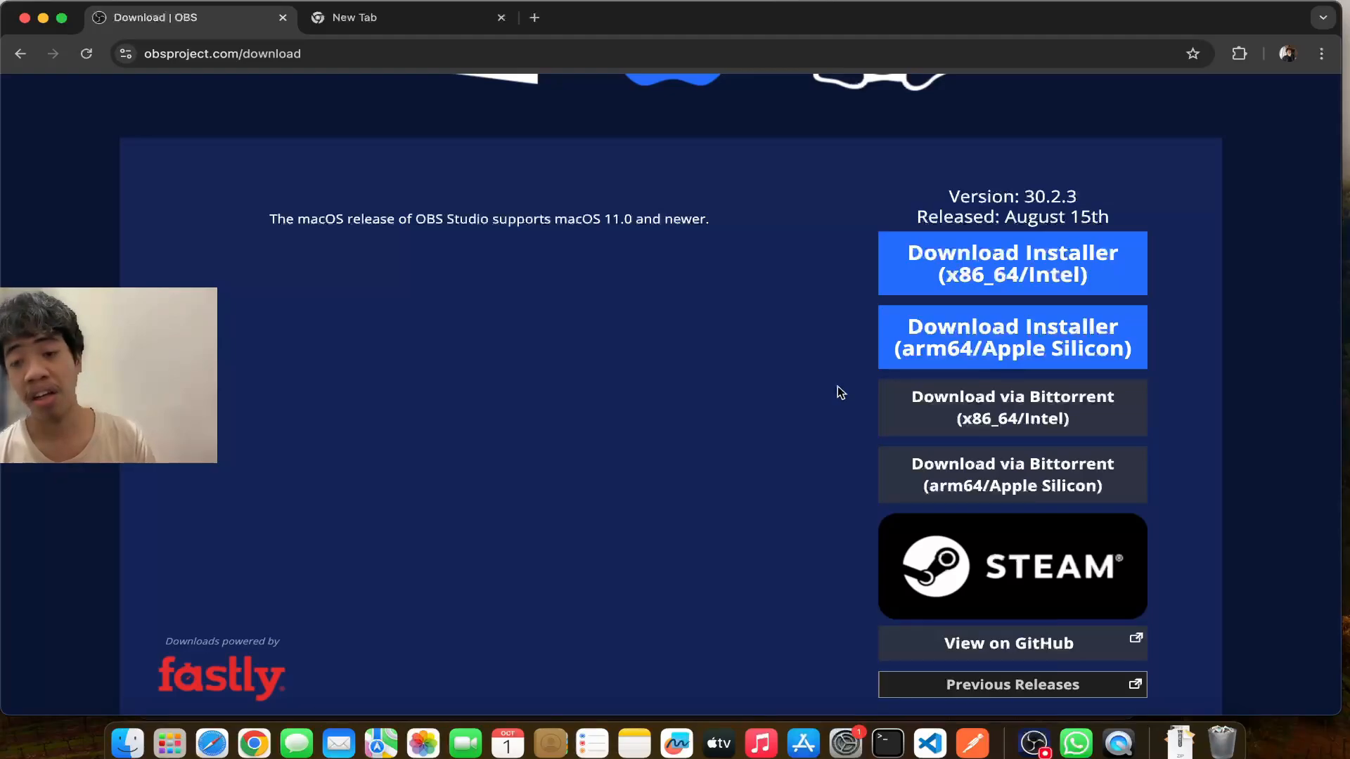
scroll(839, 392, "up", 2)
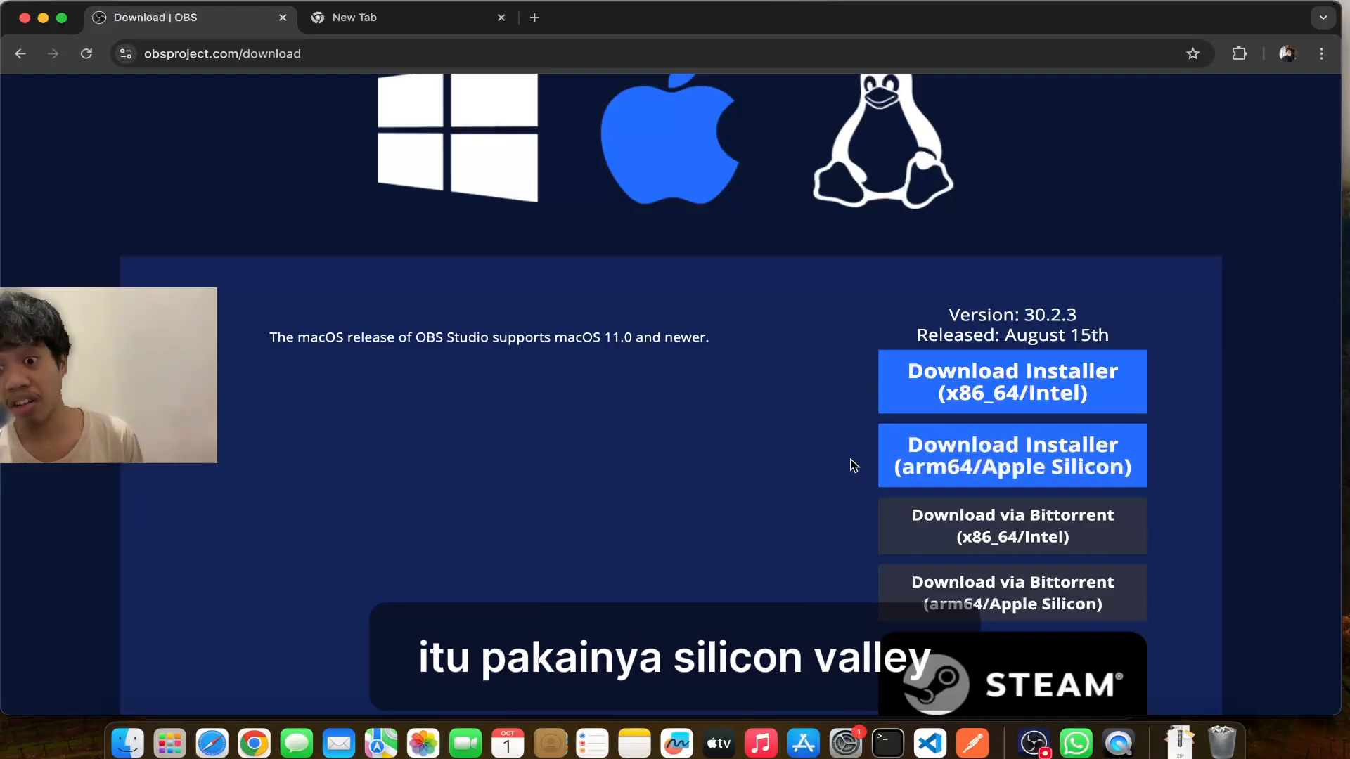
scroll(850, 458, "up", 5)
left_click(466, 406)
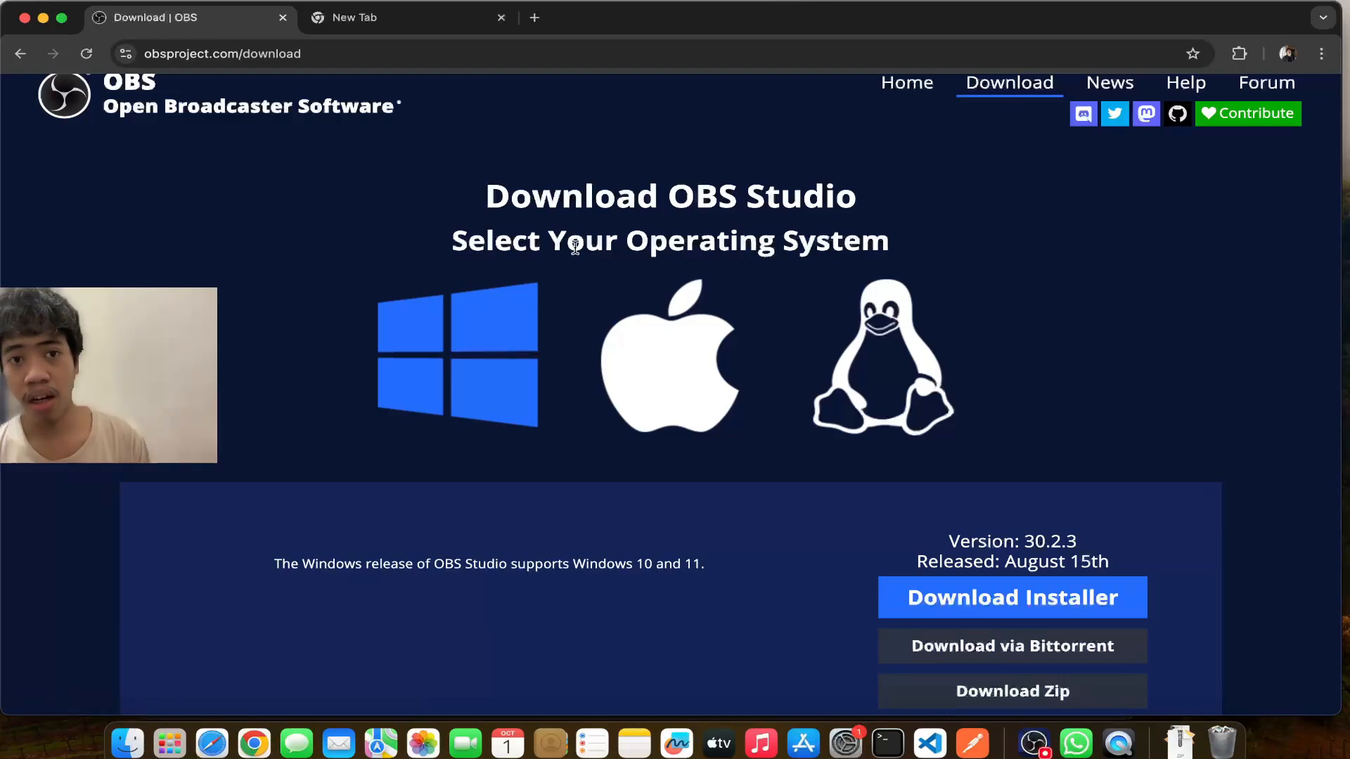
left_click(384, 15)
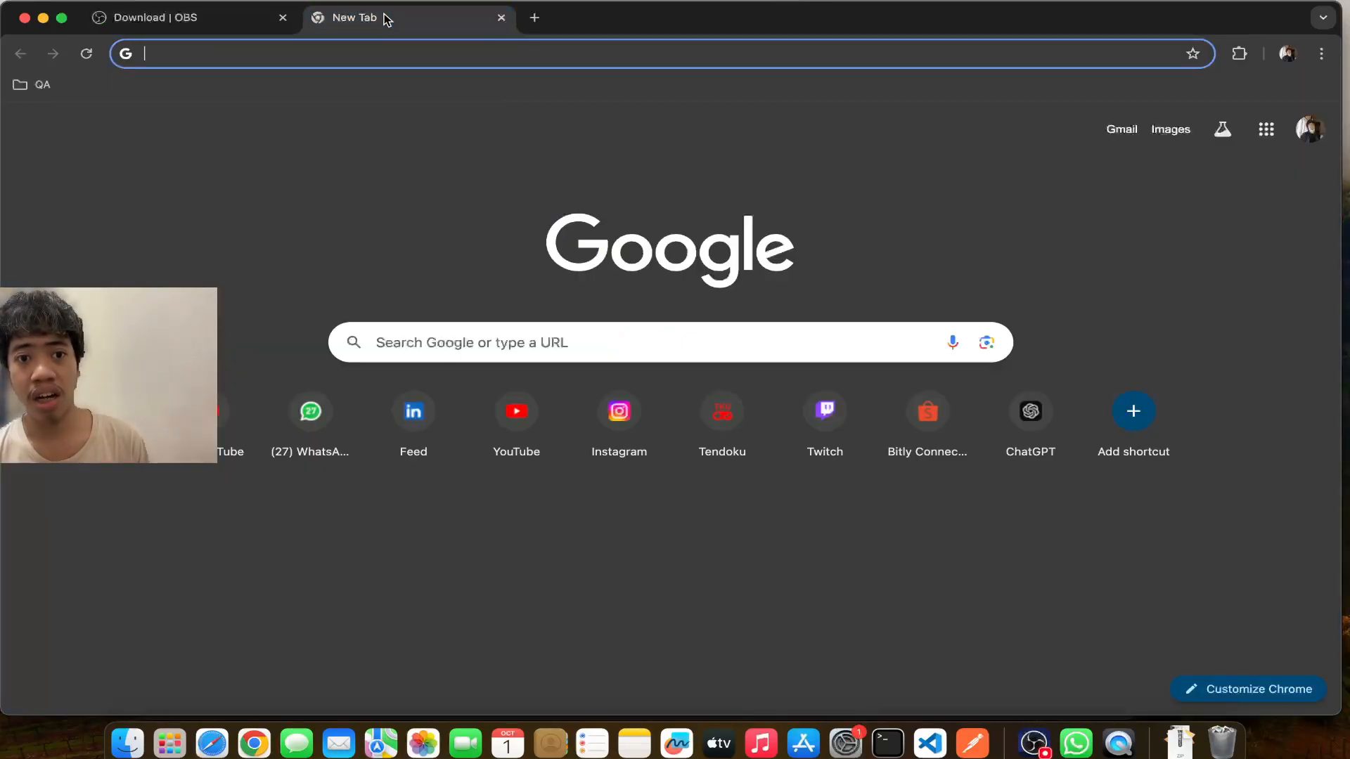
left_click(391, 44)
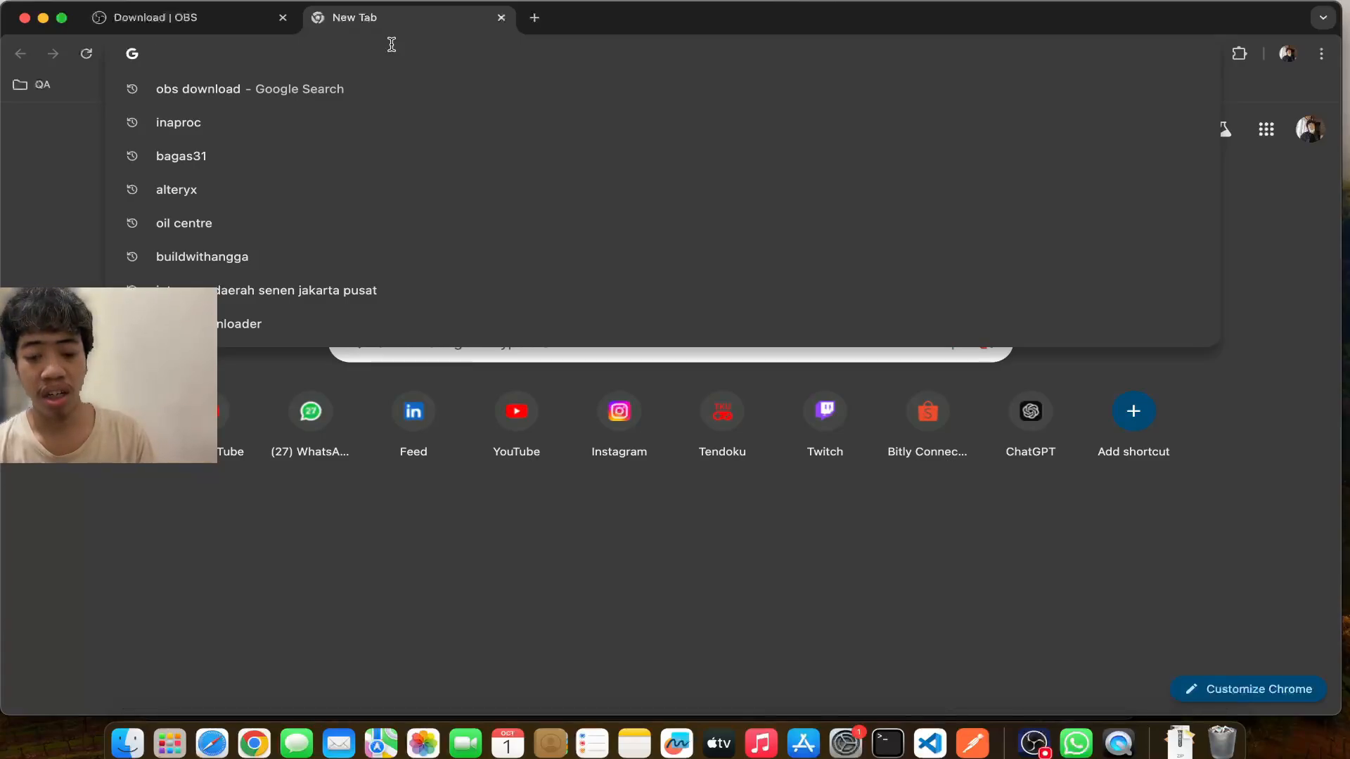
type("https://github.com/locaal-ai/obs-backgroundremoval/releases")
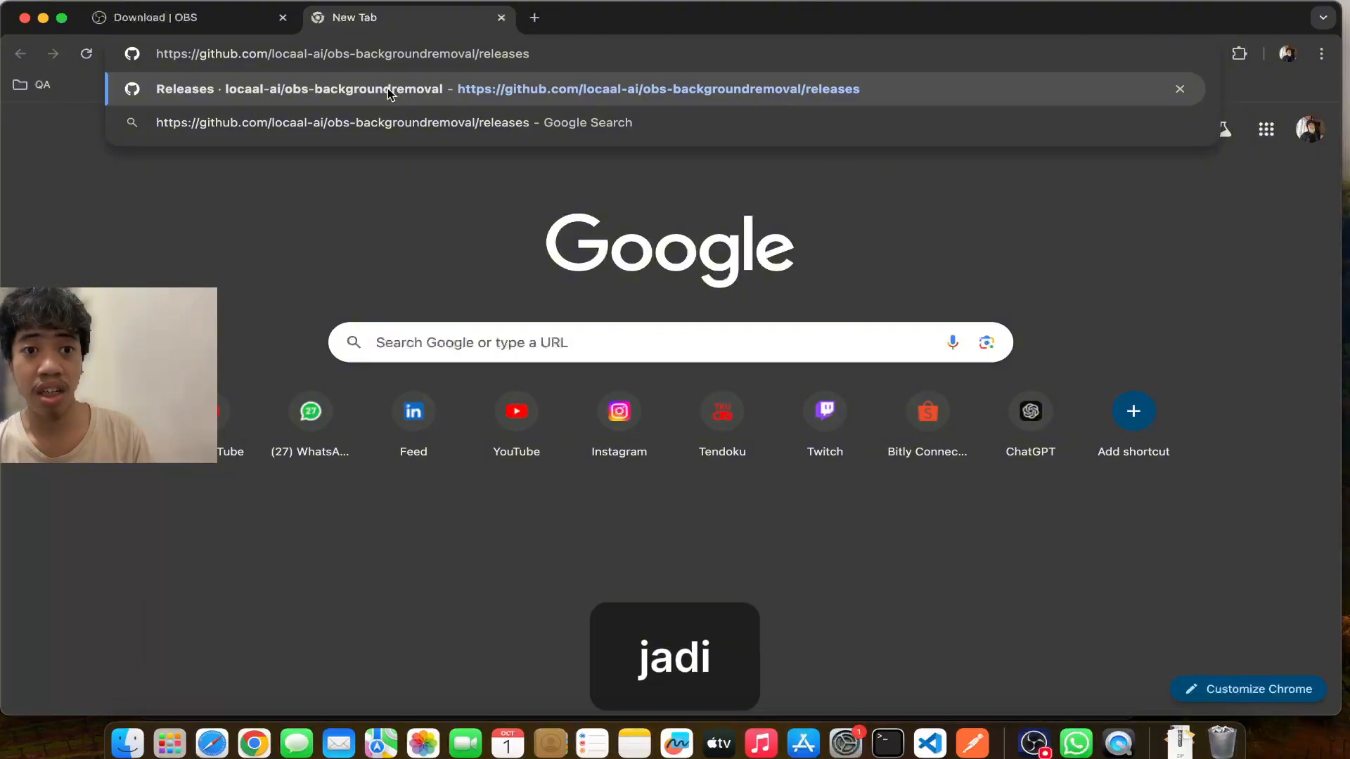
key("Escape")
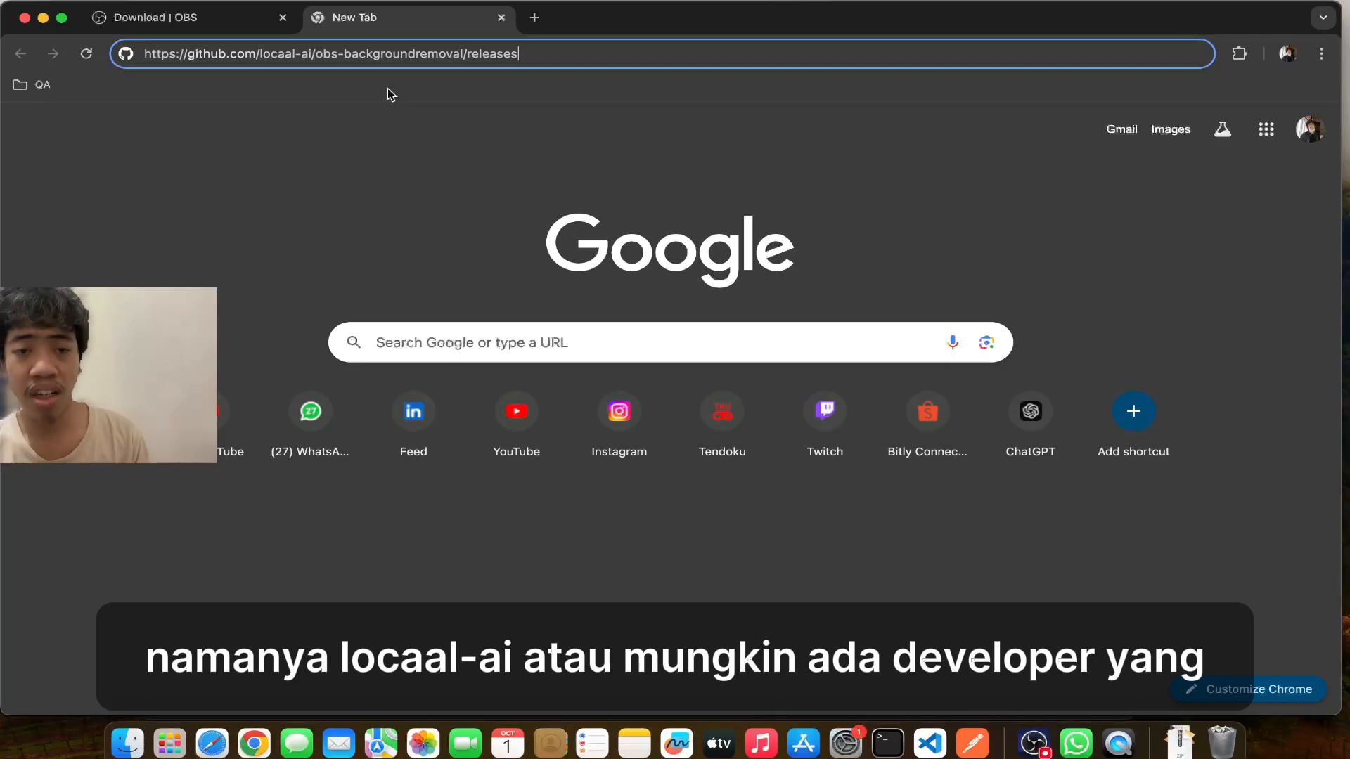
key("Return")
mouse_move(389, 94)
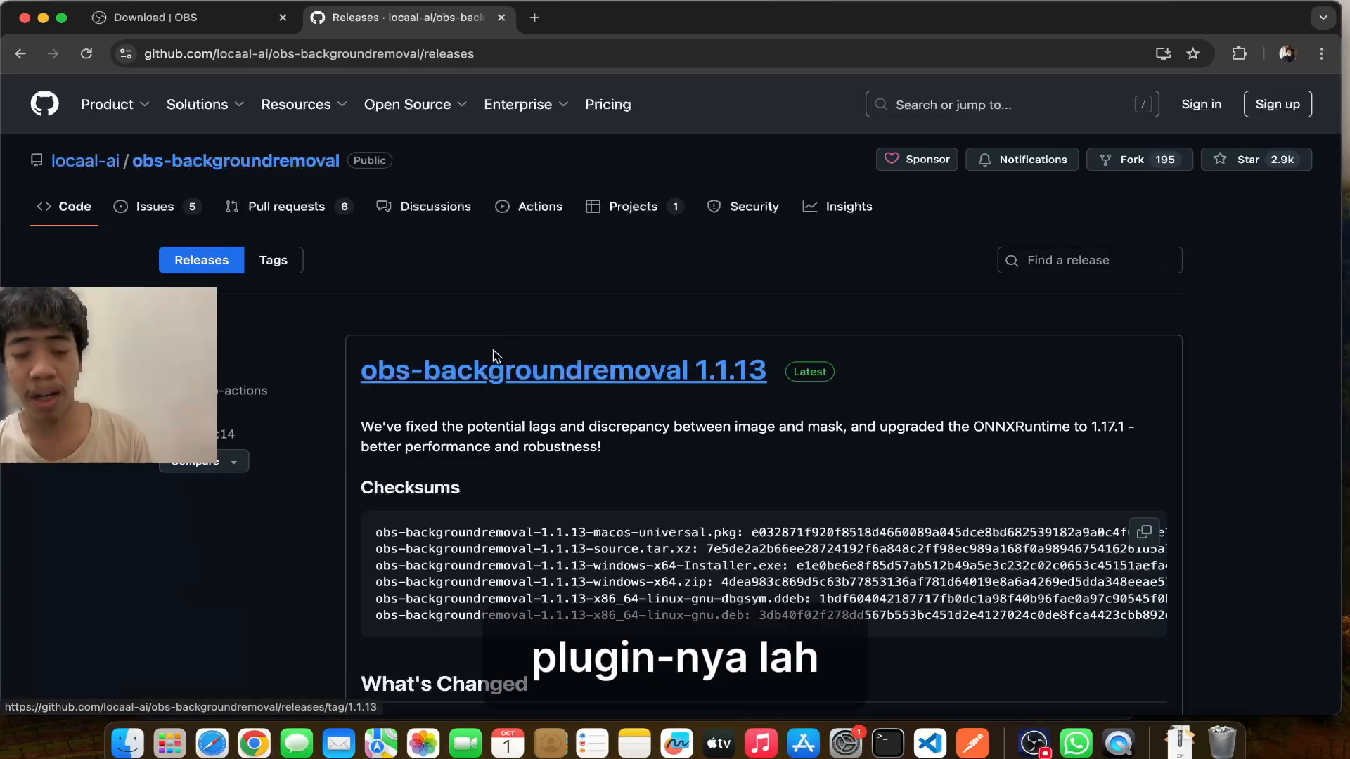
scroll(457, 338, "down", 2)
scroll(453, 335, "down", 6)
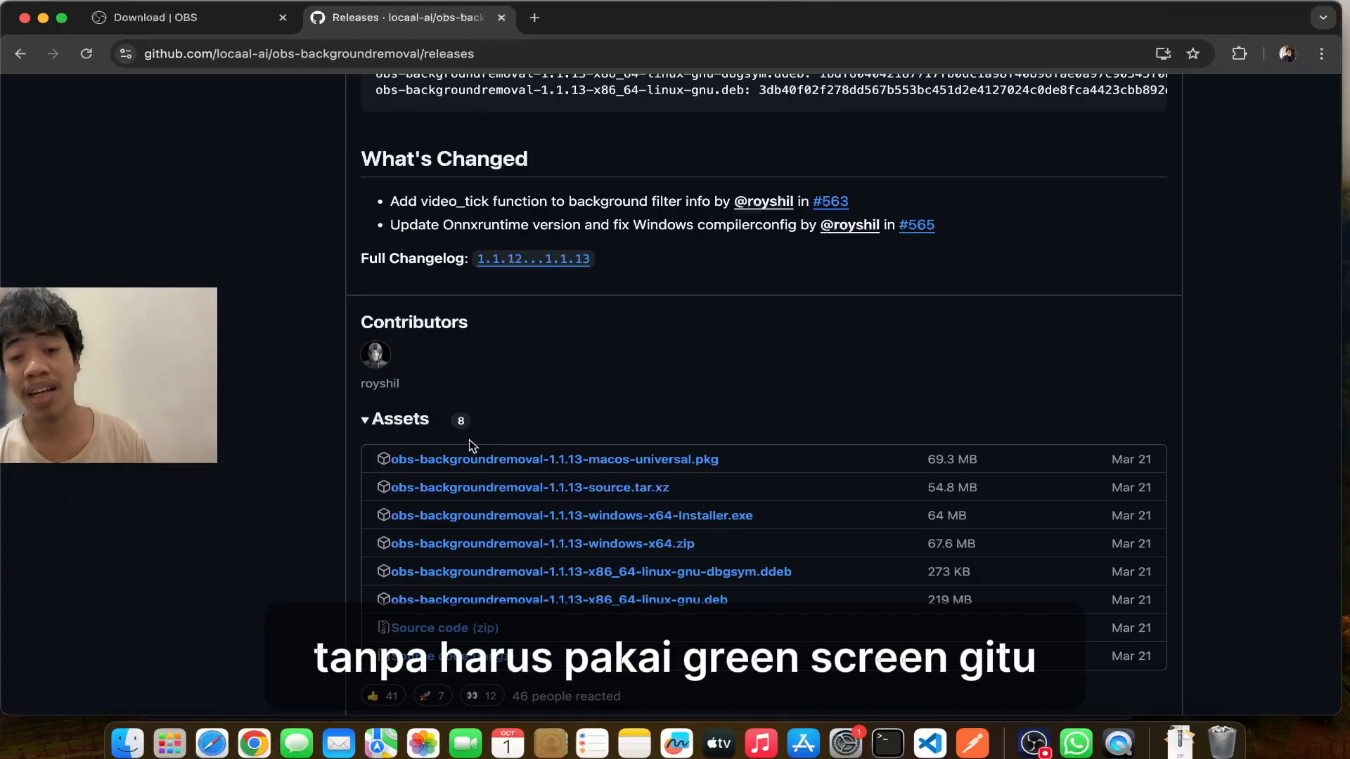
scroll(470, 440, "down", 1)
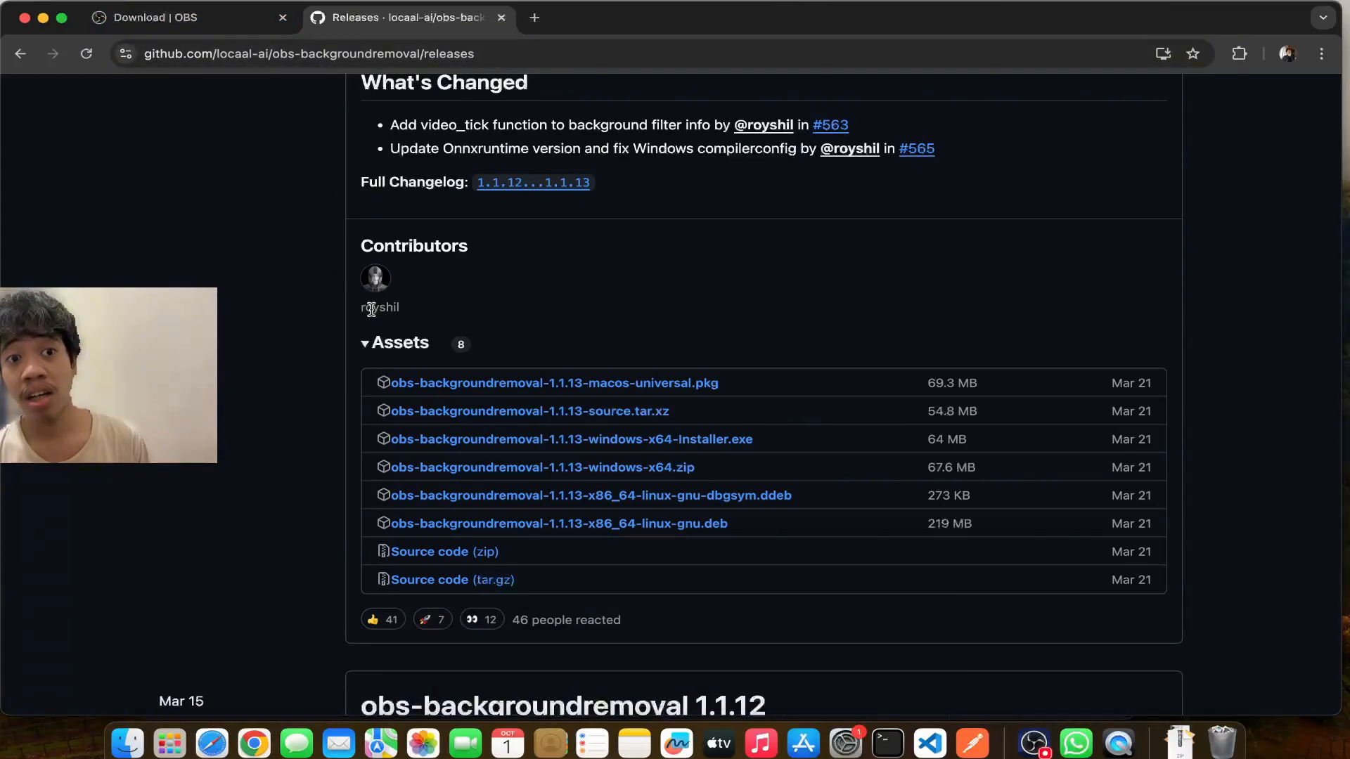
Switch to OBS, open the filters of the Facecam source and show the settings of its Background Removal filter
left_click(1034, 743)
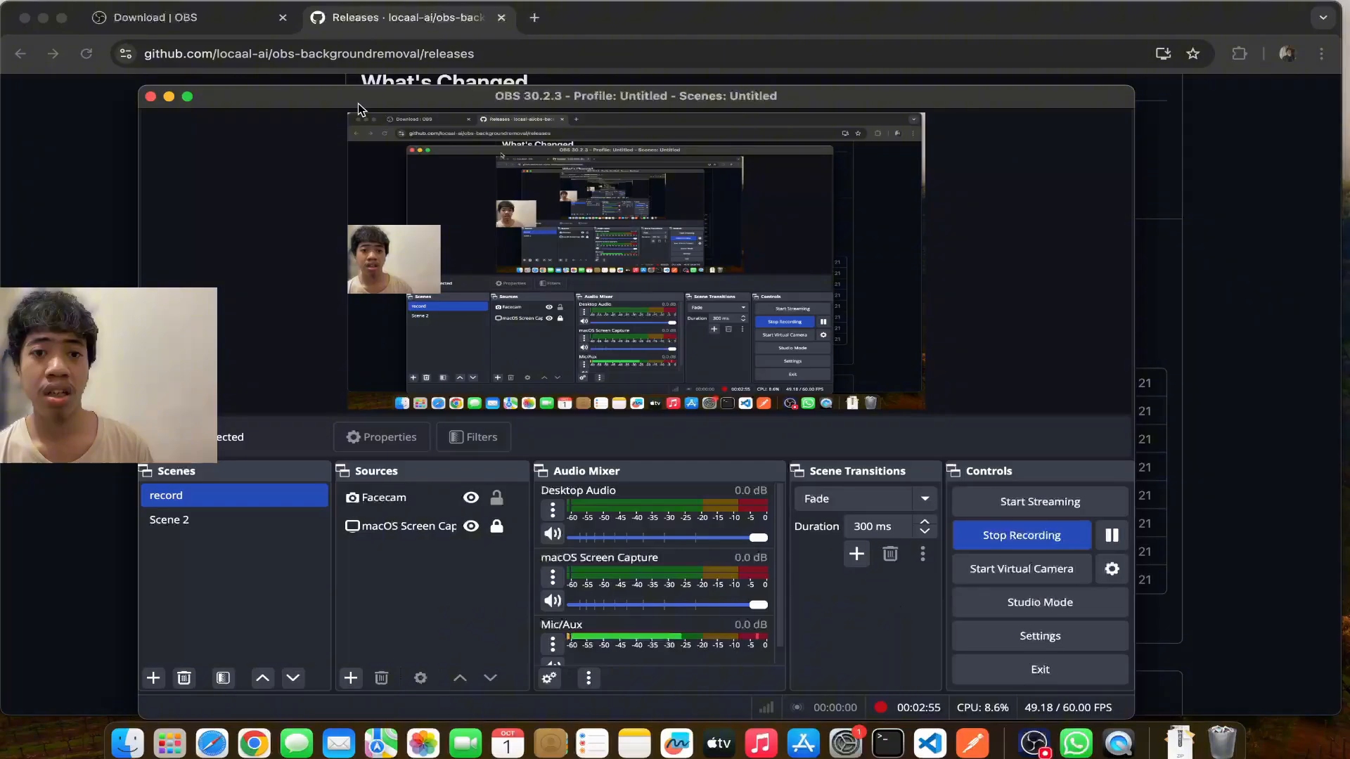
left_click_drag(358, 105, 364, 106)
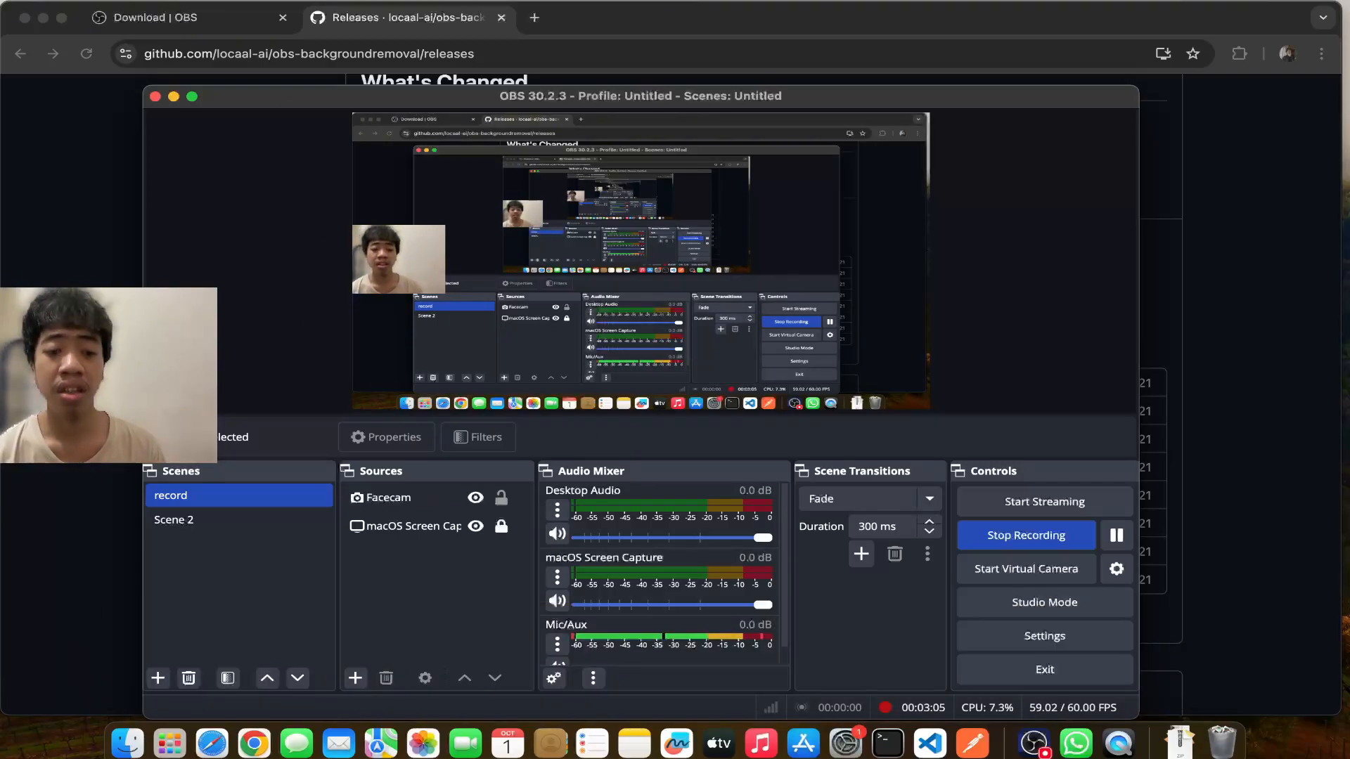
left_click(388, 499)
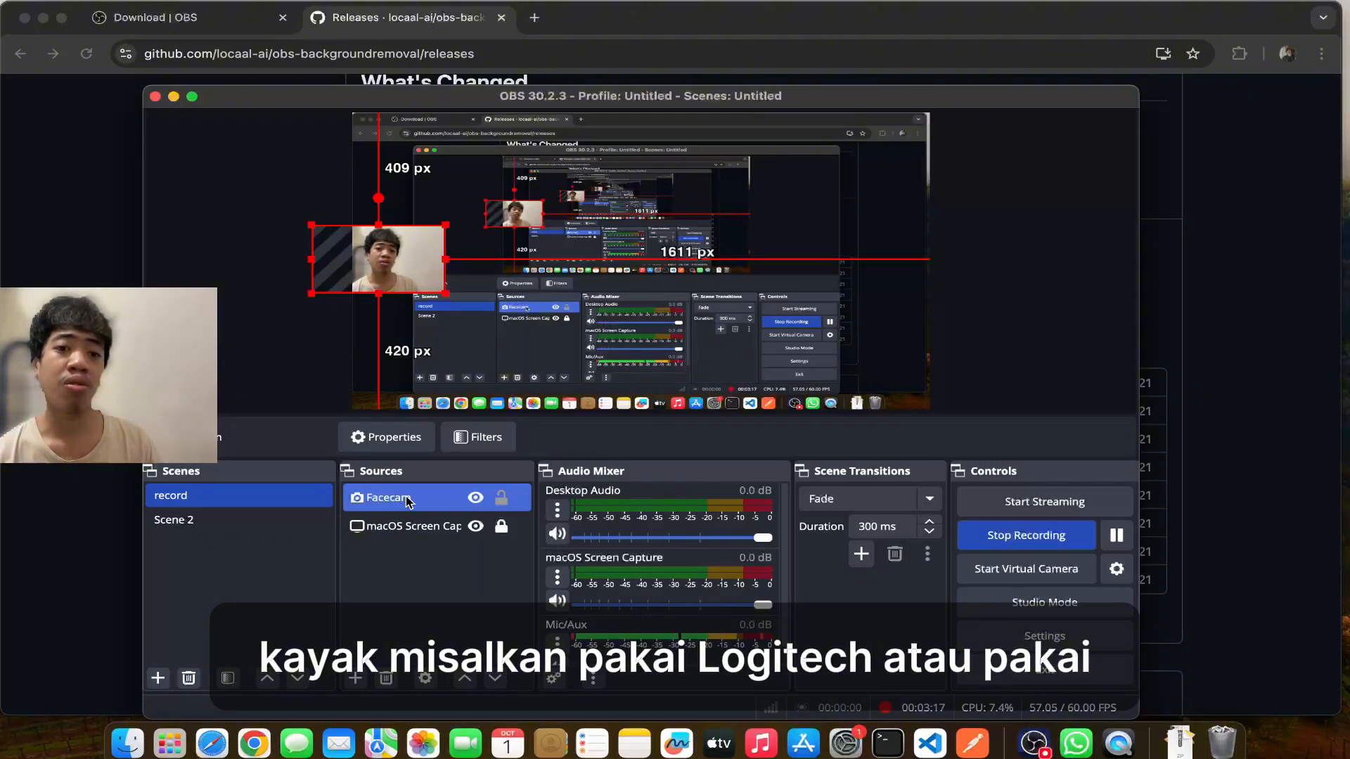
right_click(417, 501)
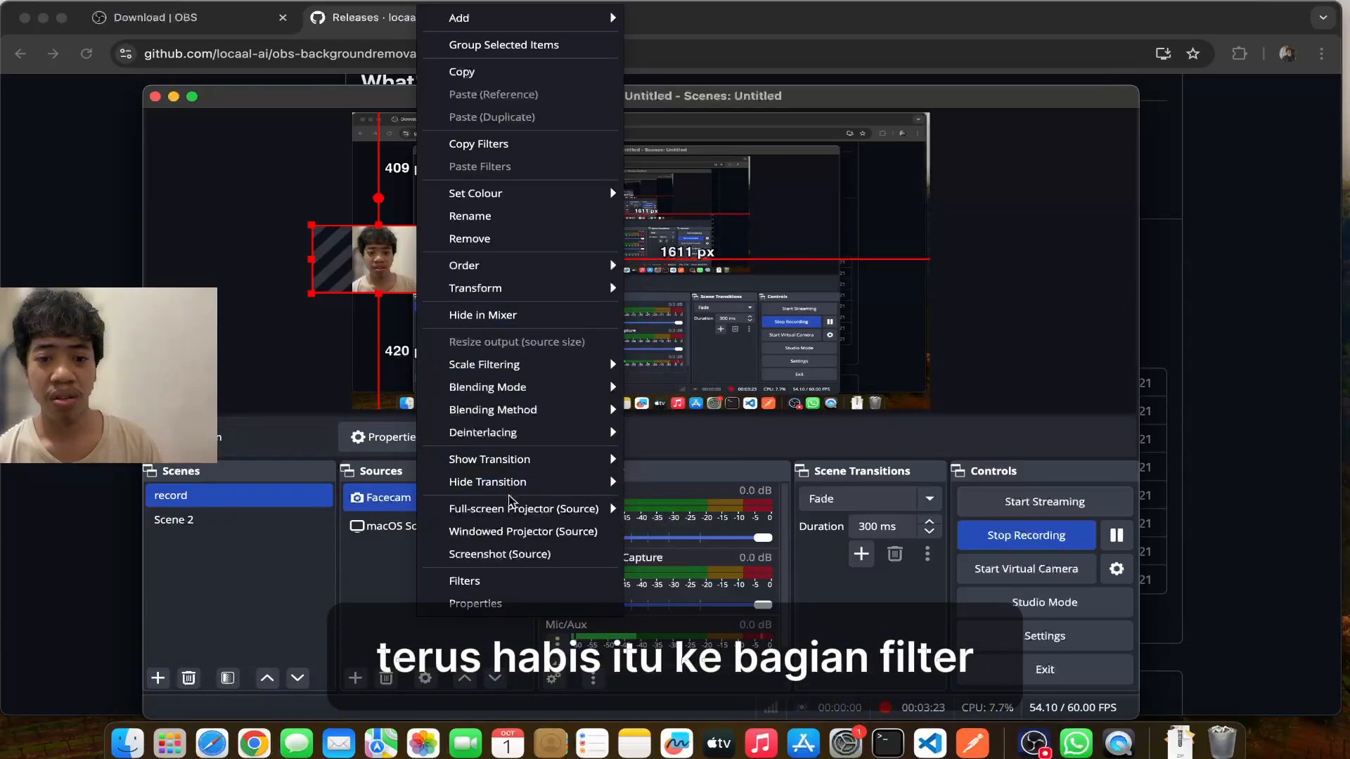
left_click(497, 584)
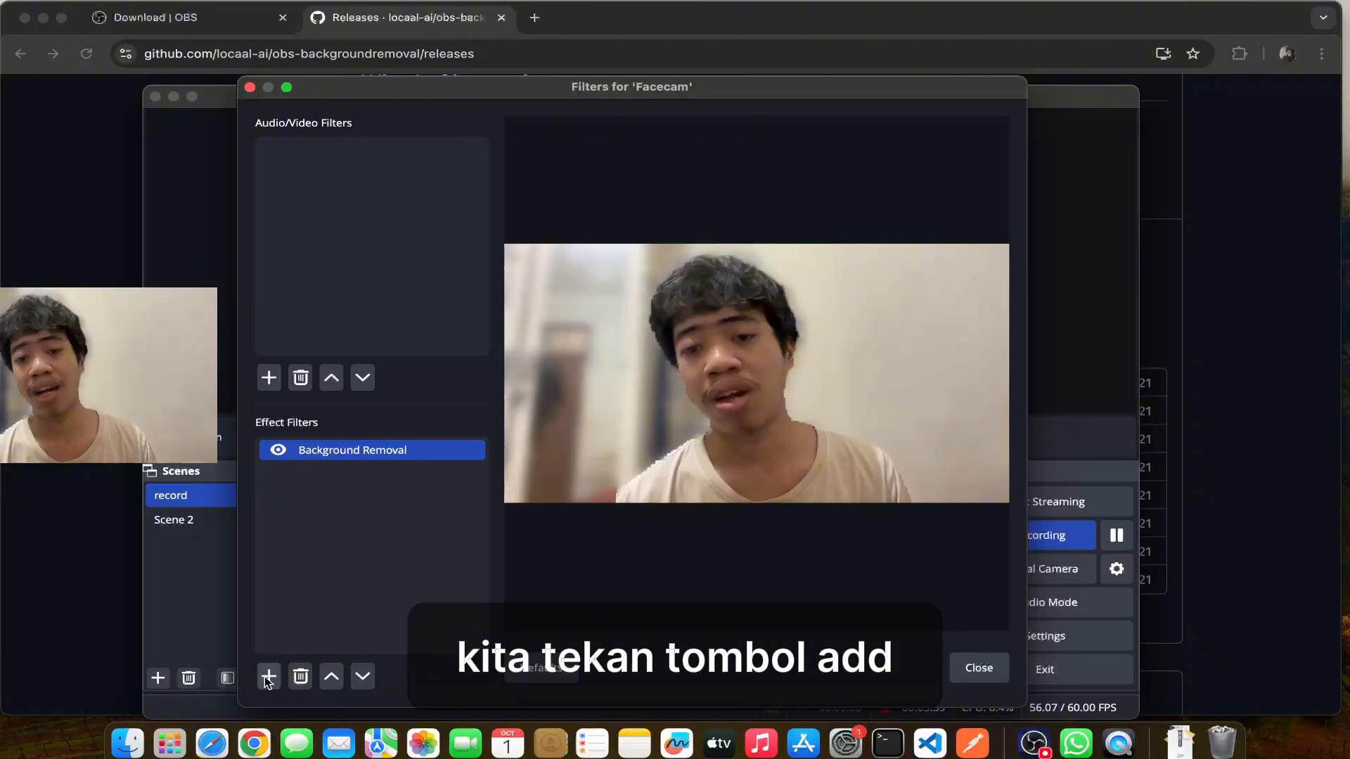
left_click(386, 454)
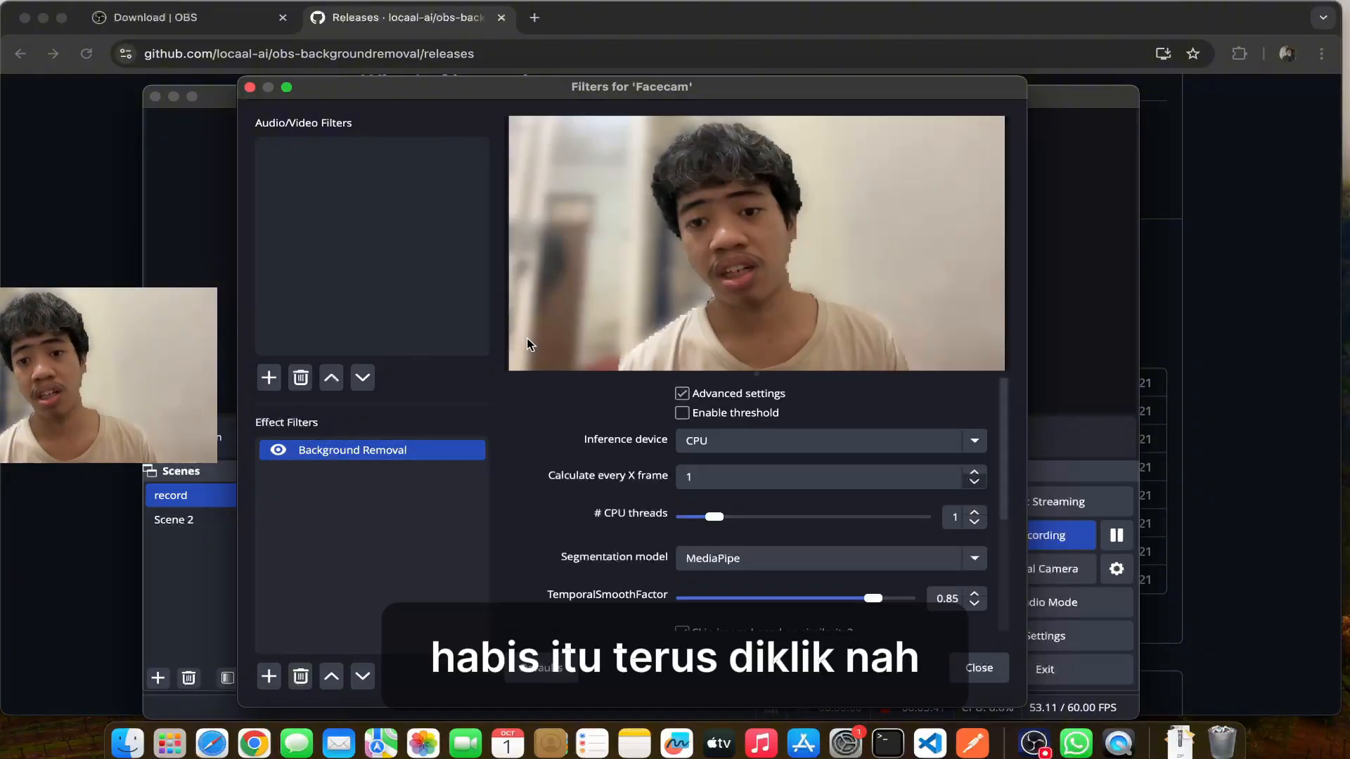
Set the Background Removal filter's background blur to 0 and its TemporalSmoothFactor to 0.65
scroll(726, 490, "down", 3)
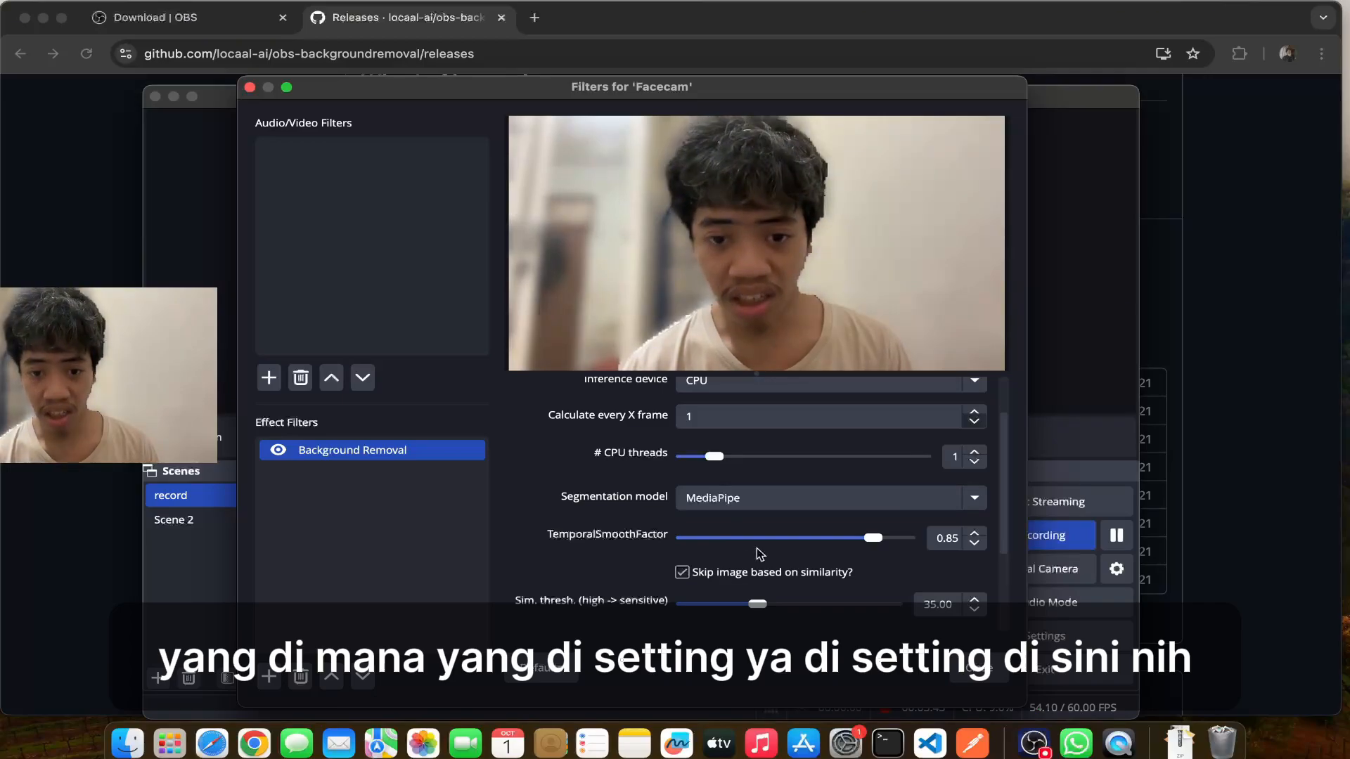
scroll(777, 538, "down", 4)
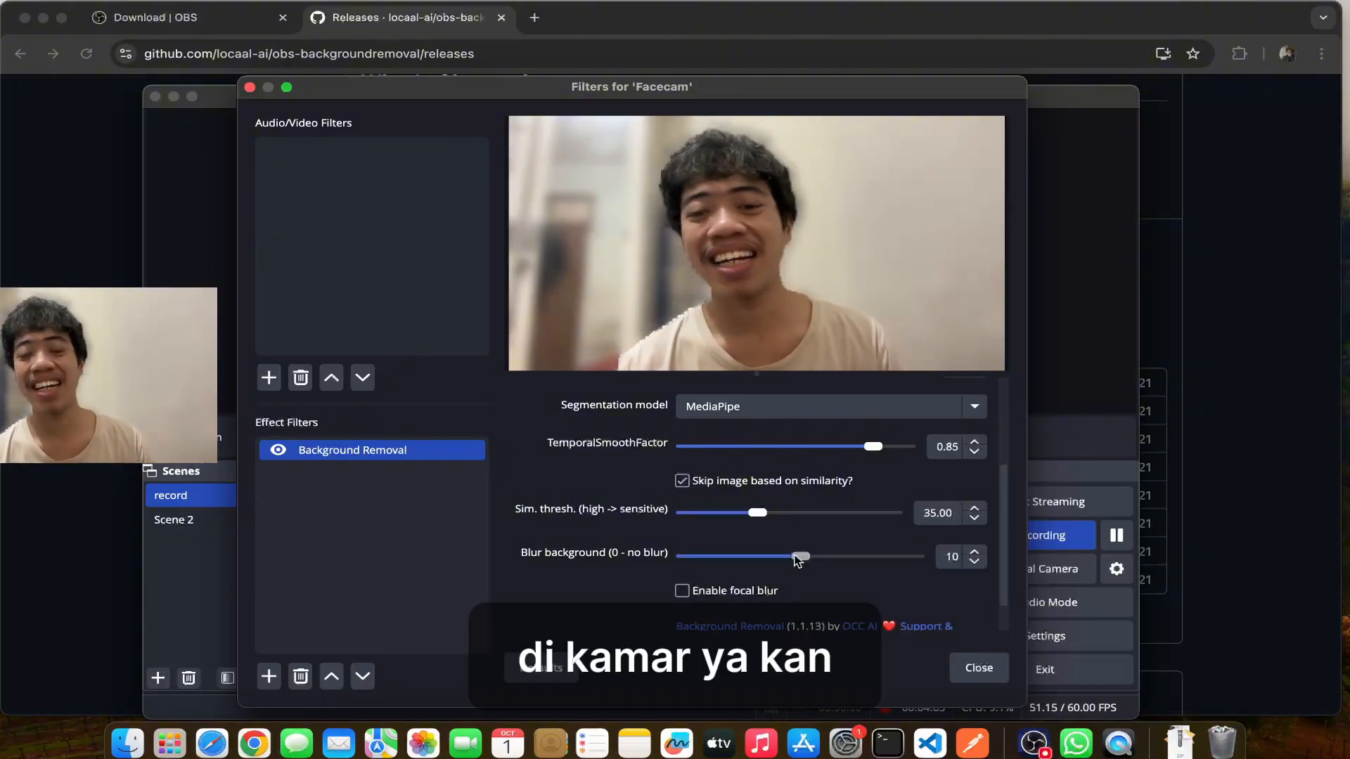
left_click_drag(795, 556, 651, 584)
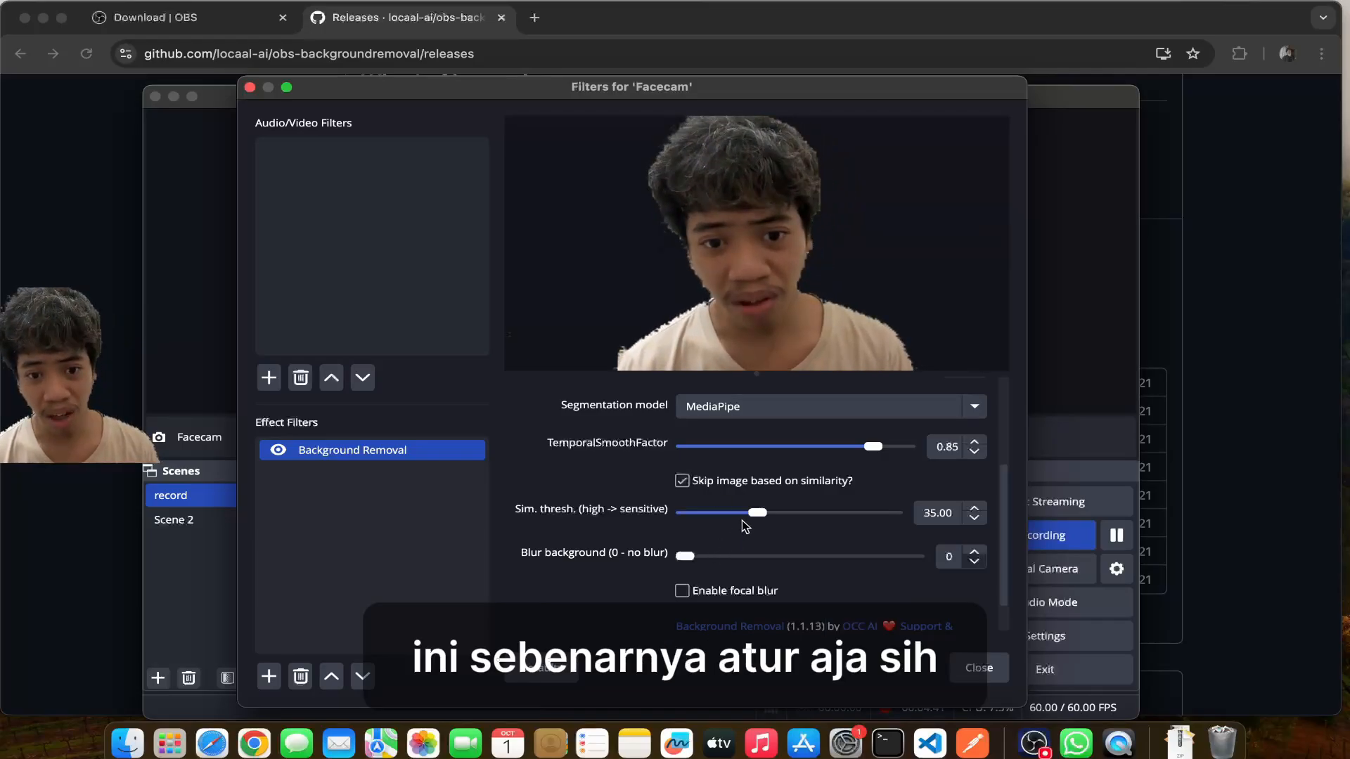
scroll(766, 508, "up", 3)
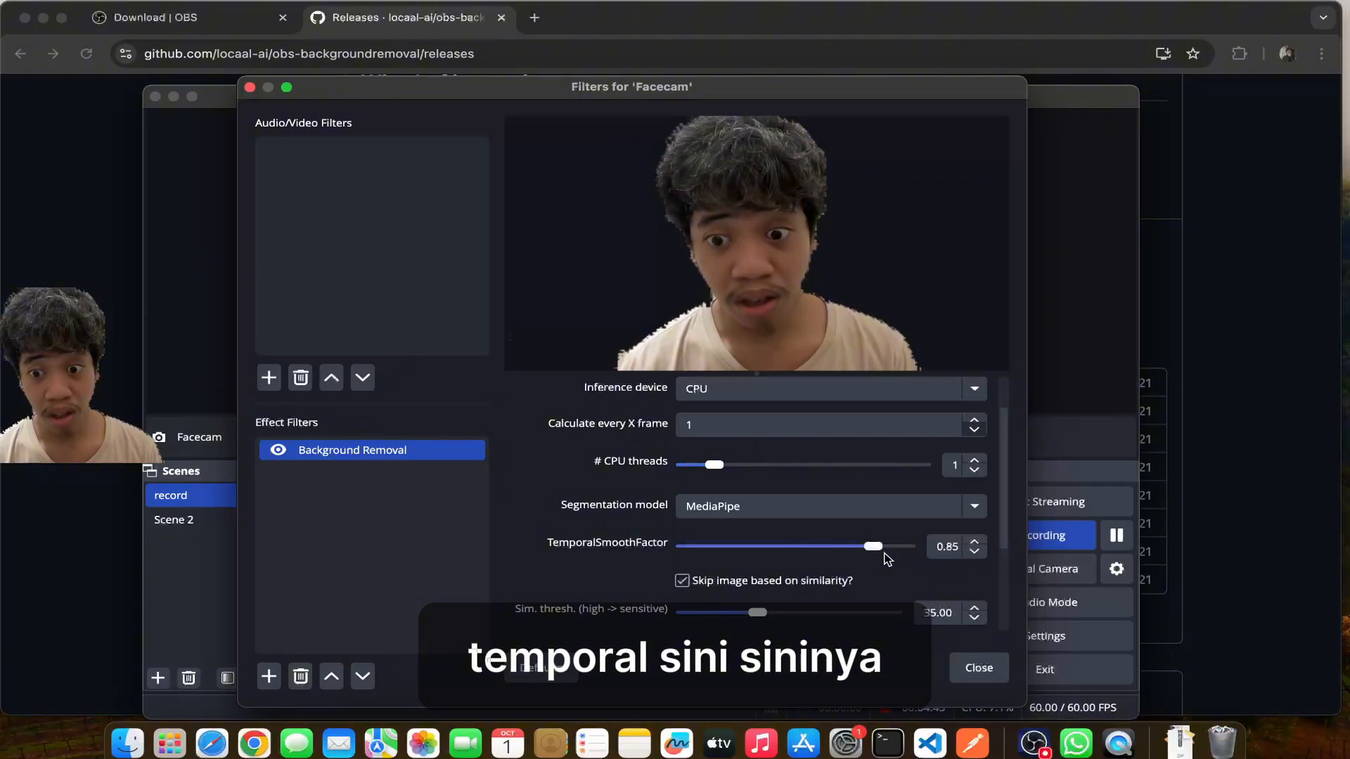
left_click_drag(868, 551, 822, 545)
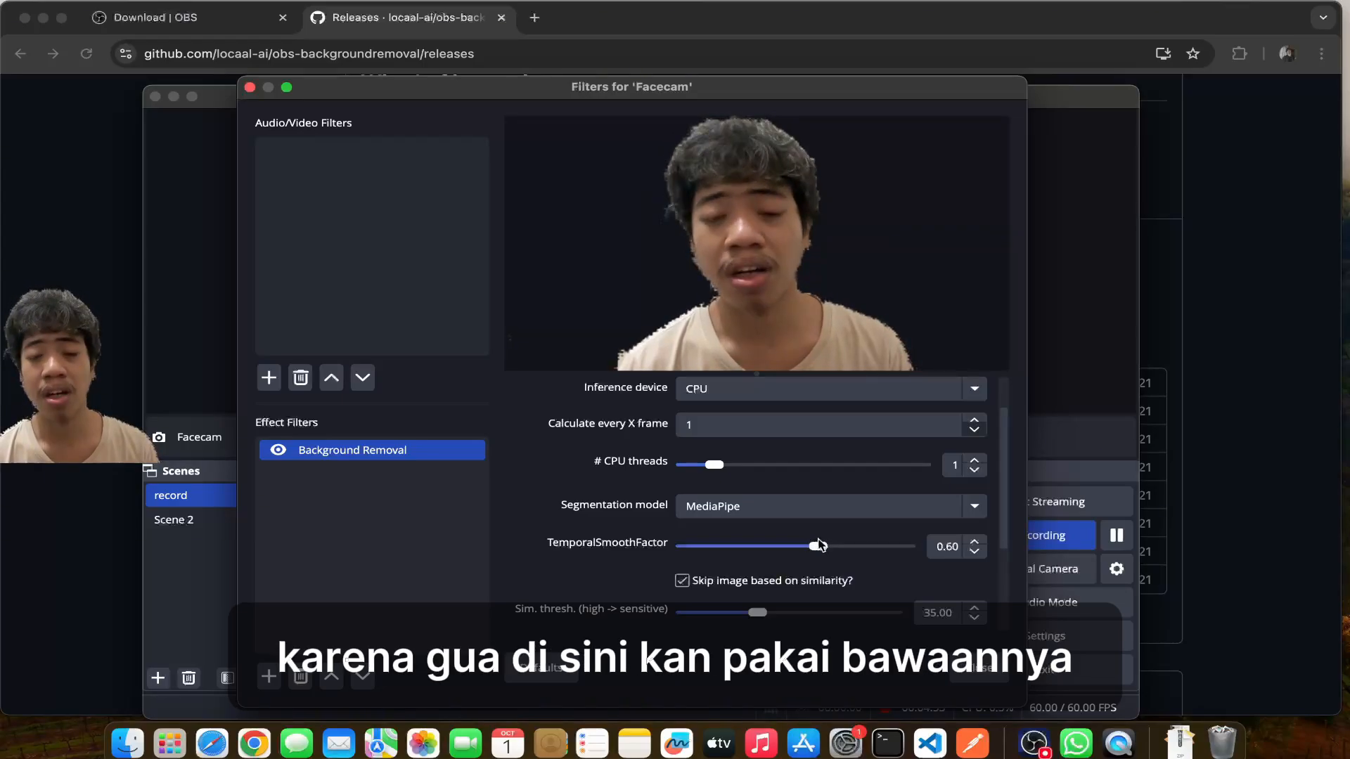
left_click_drag(816, 547, 828, 547)
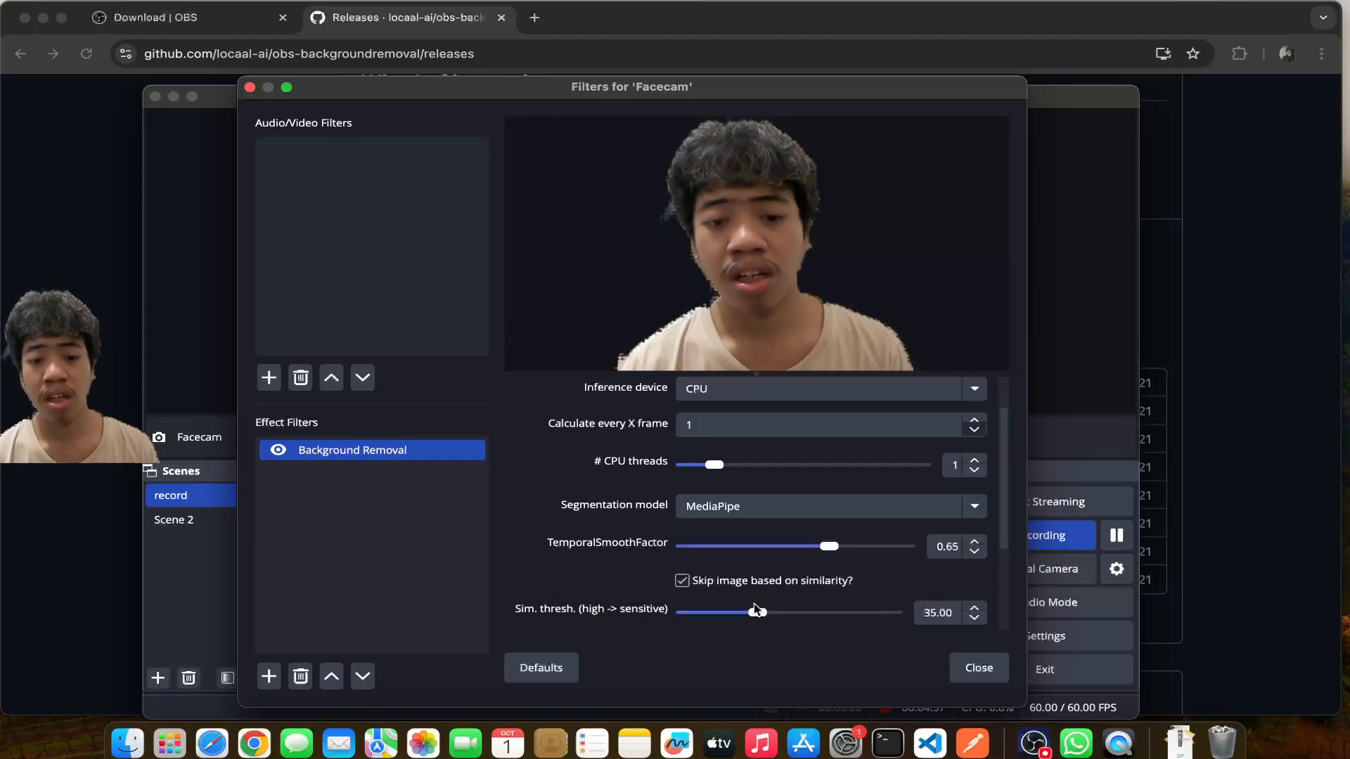
Enable the threshold option in the Background Removal filter's advanced settings
scroll(754, 584, "down", 3)
scroll(754, 559, "down", 2)
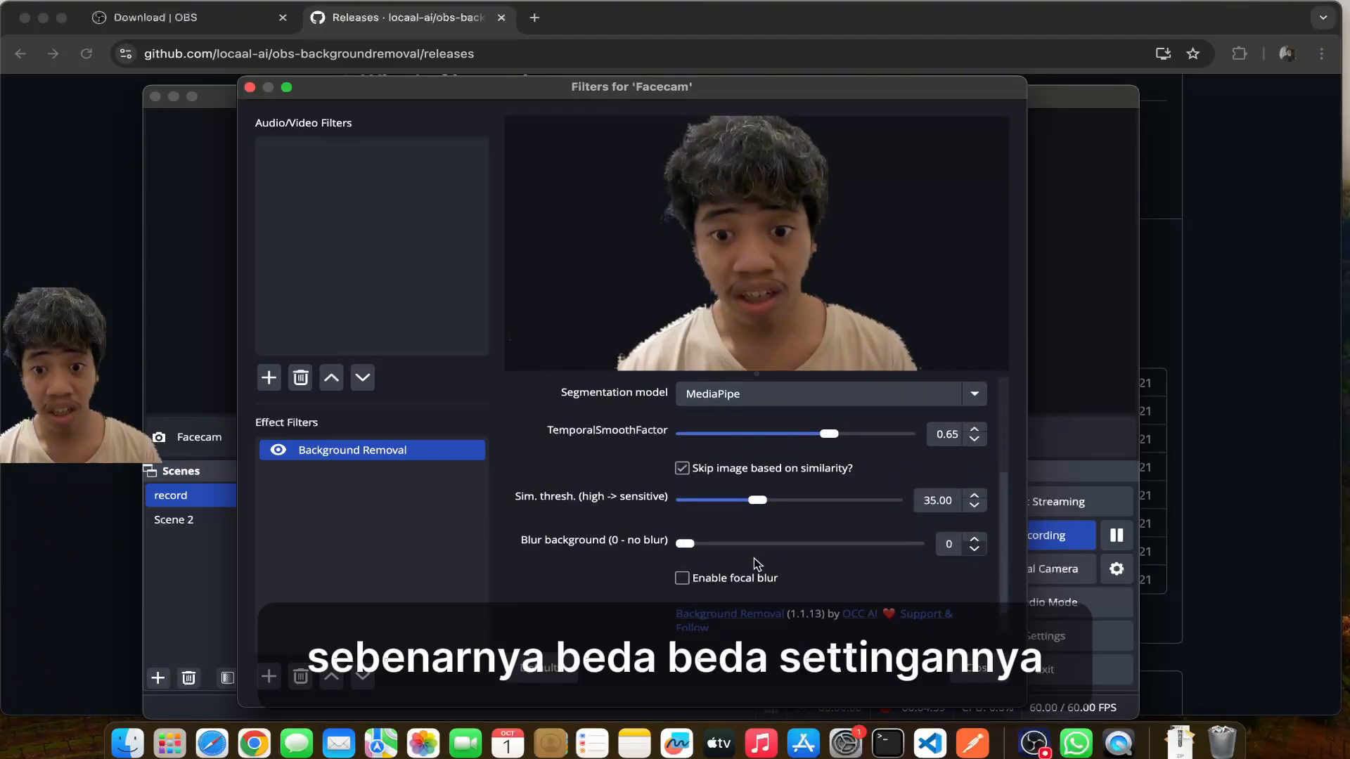
scroll(741, 531, "down", 2)
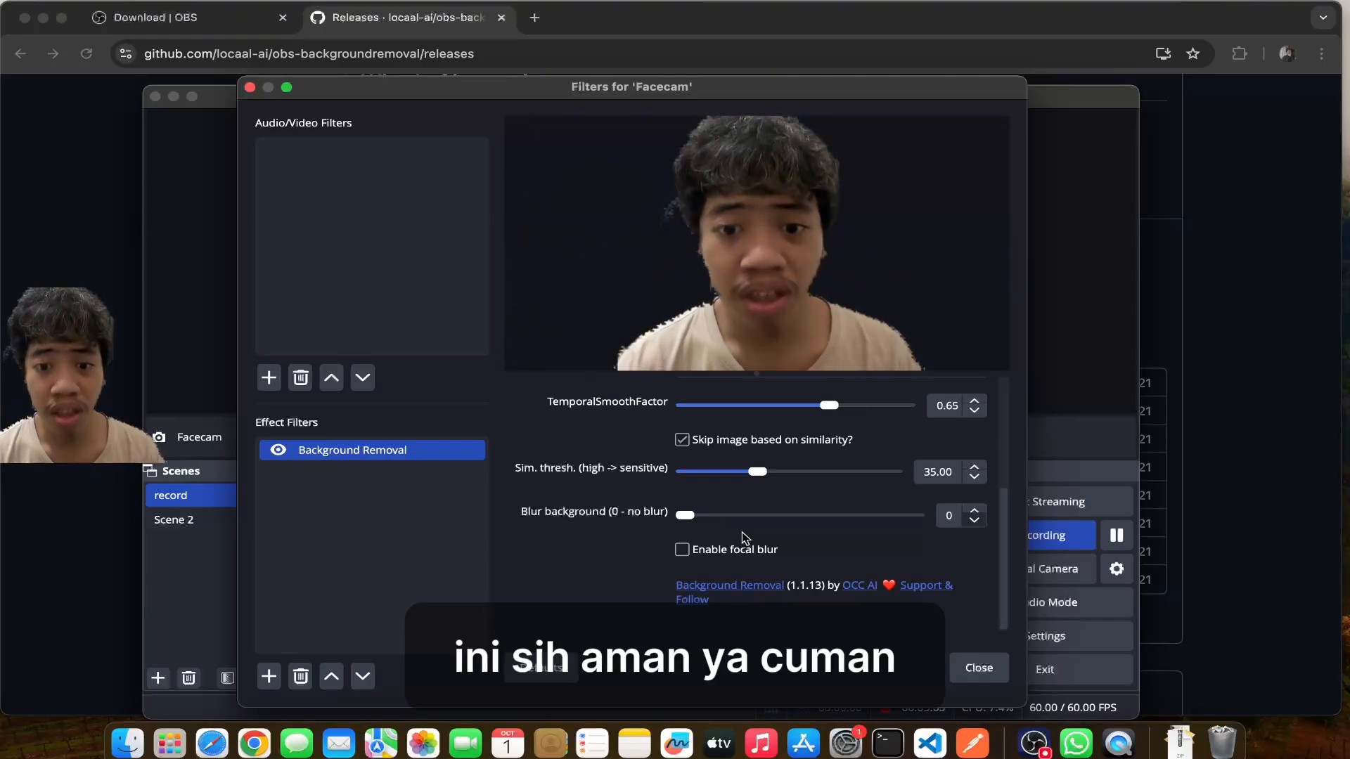
scroll(742, 535, "up", 1)
scroll(726, 558, "up", 3)
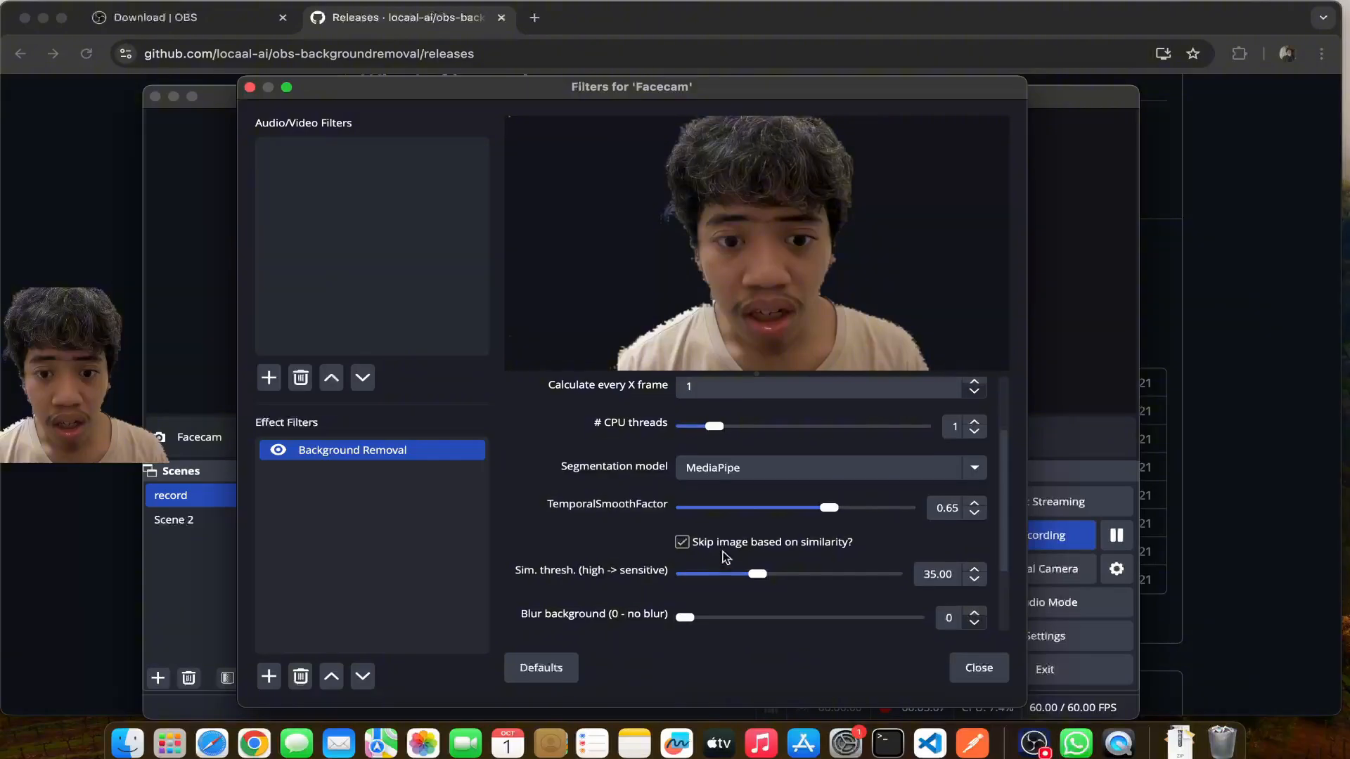
scroll(730, 457, "up", 2)
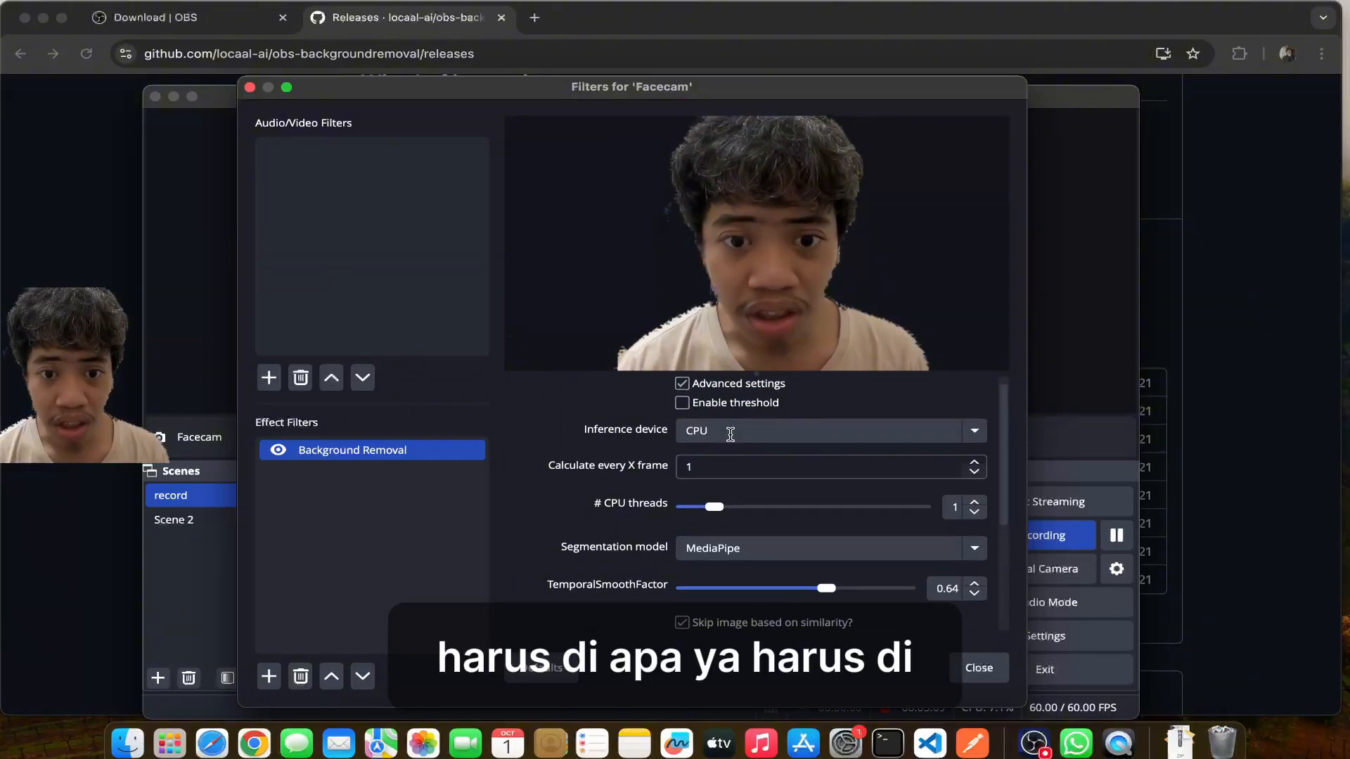
left_click(696, 415)
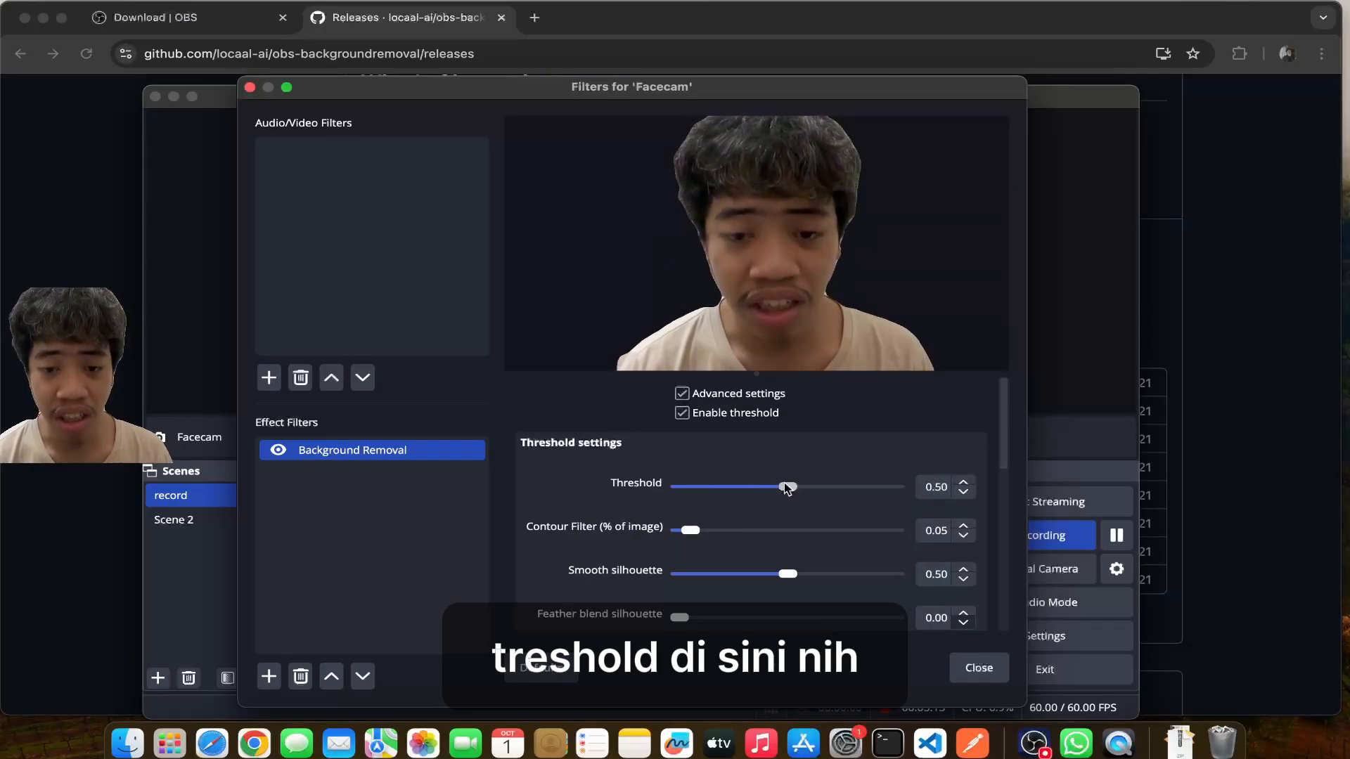
Set the filter's Threshold to 0.30 and its Contour Filter to 0.15
left_click_drag(782, 486, 888, 486)
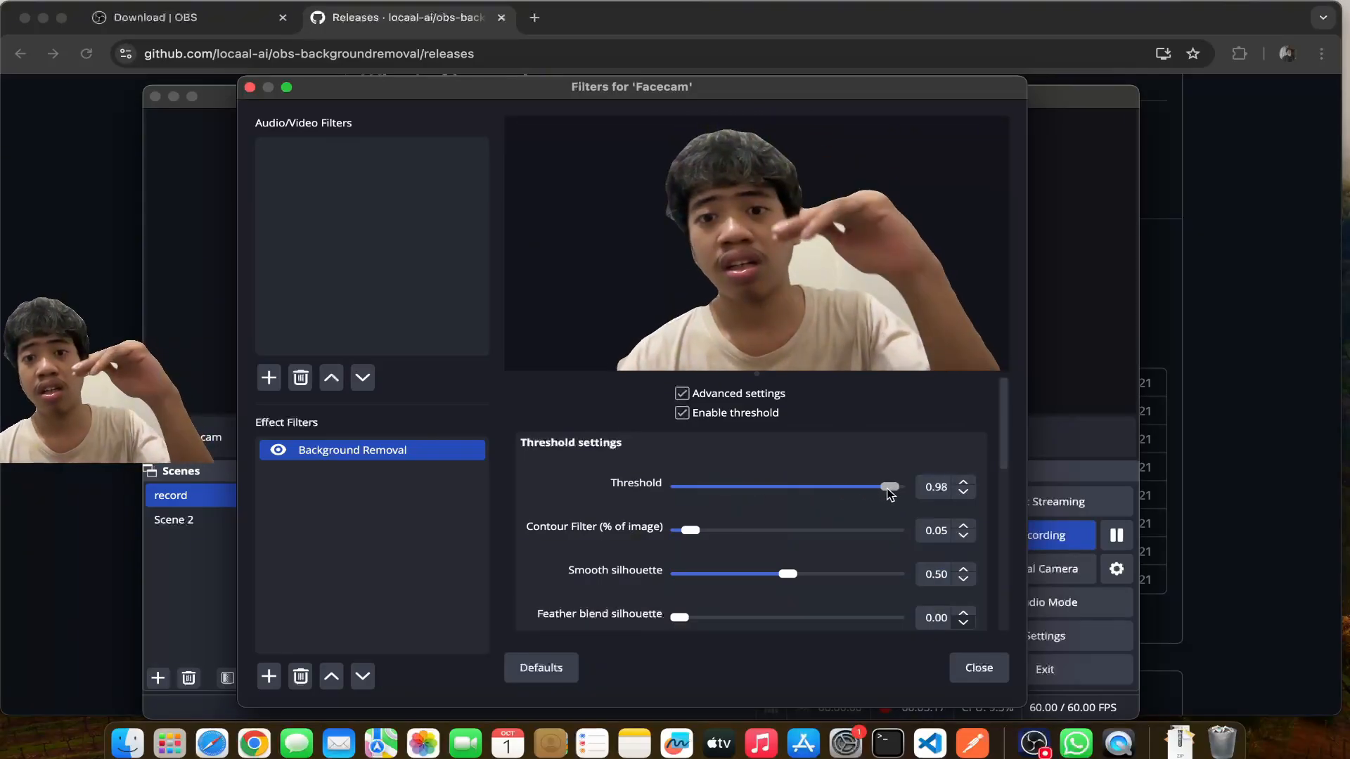
scroll(887, 490, "down", 3)
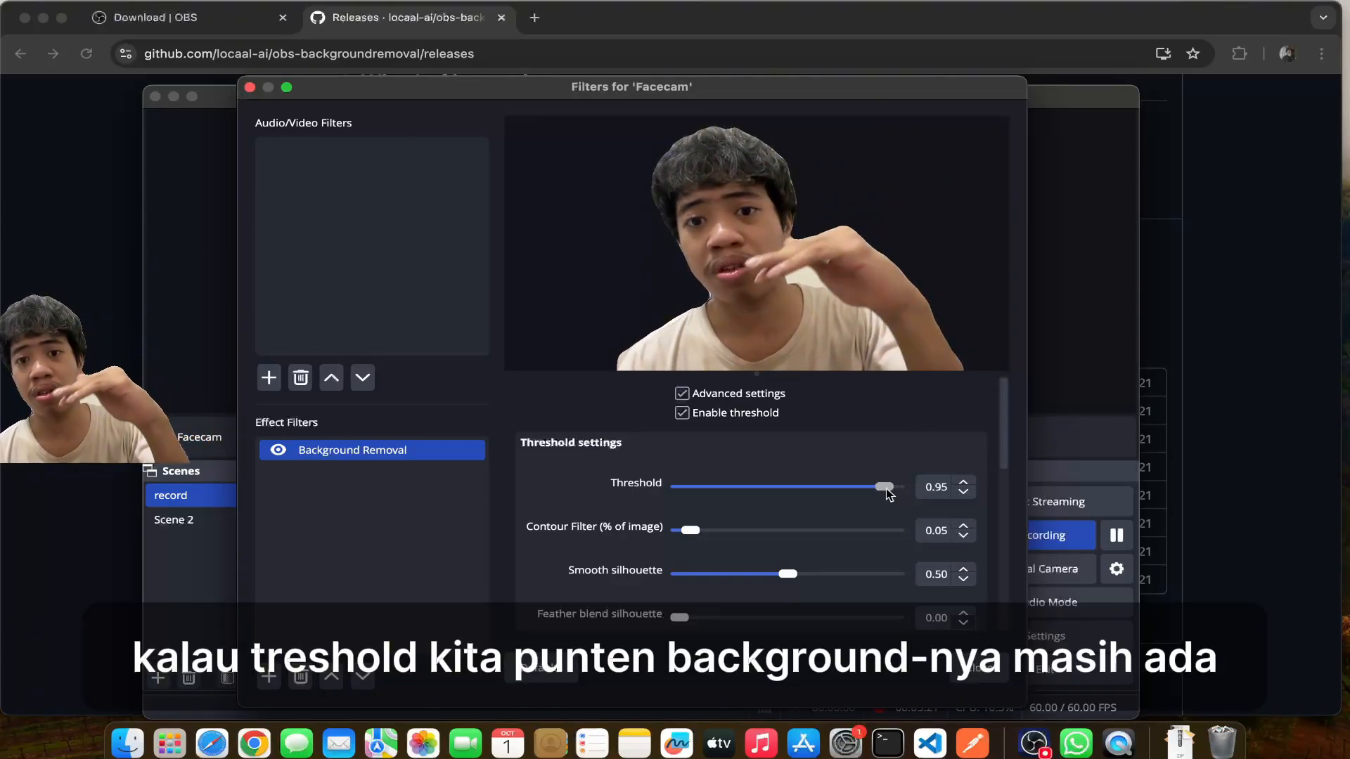
left_click_drag(886, 488, 747, 481)
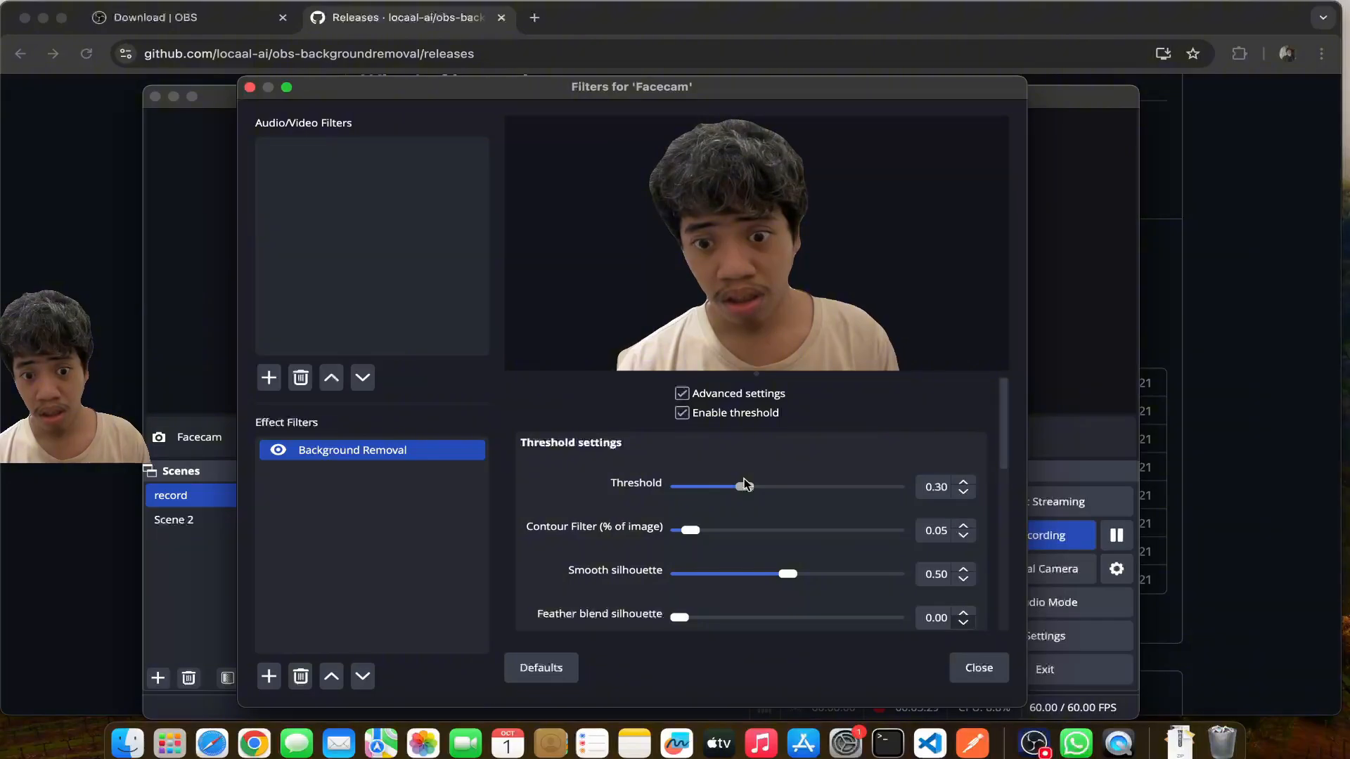
left_click_drag(703, 526, 705, 532)
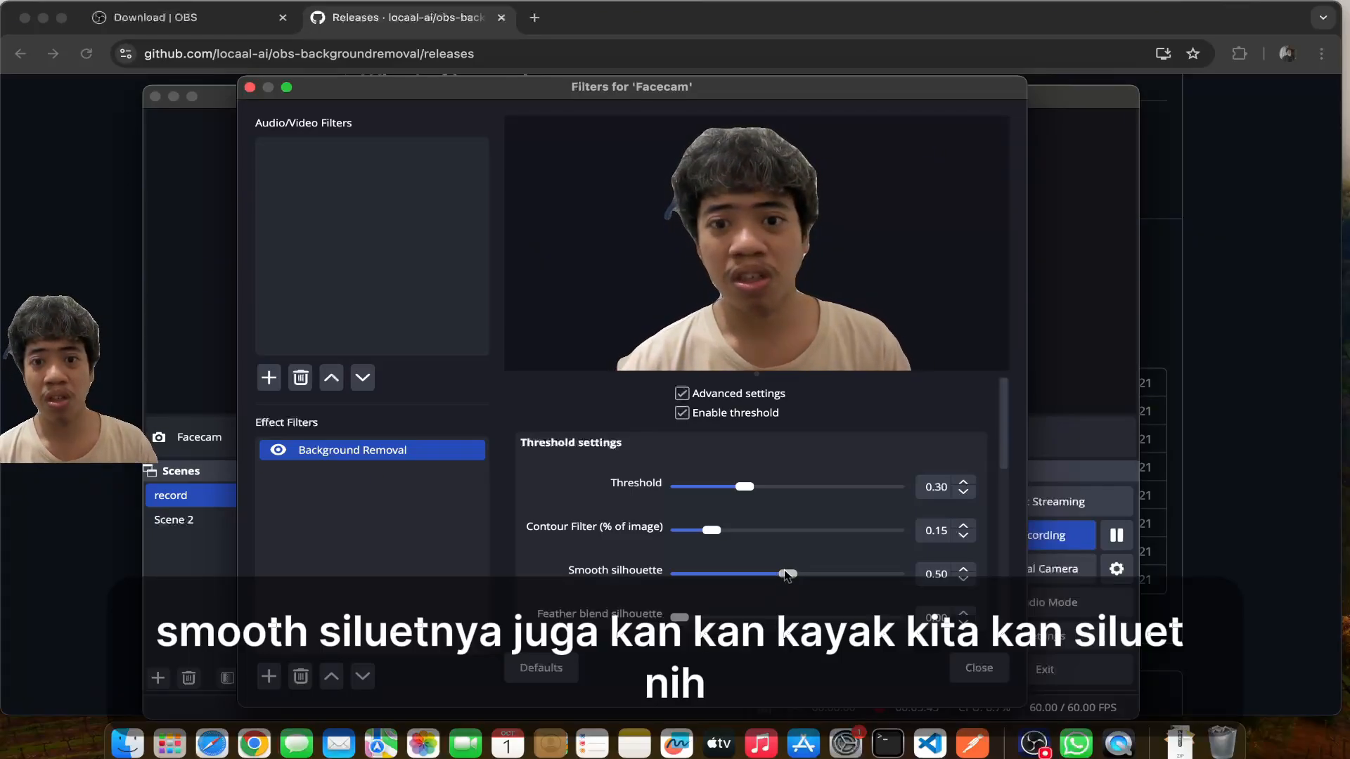
Try a Smooth silhouette value of 0.45 in the Background Removal filter's threshold settings
left_click_drag(756, 574, 773, 575)
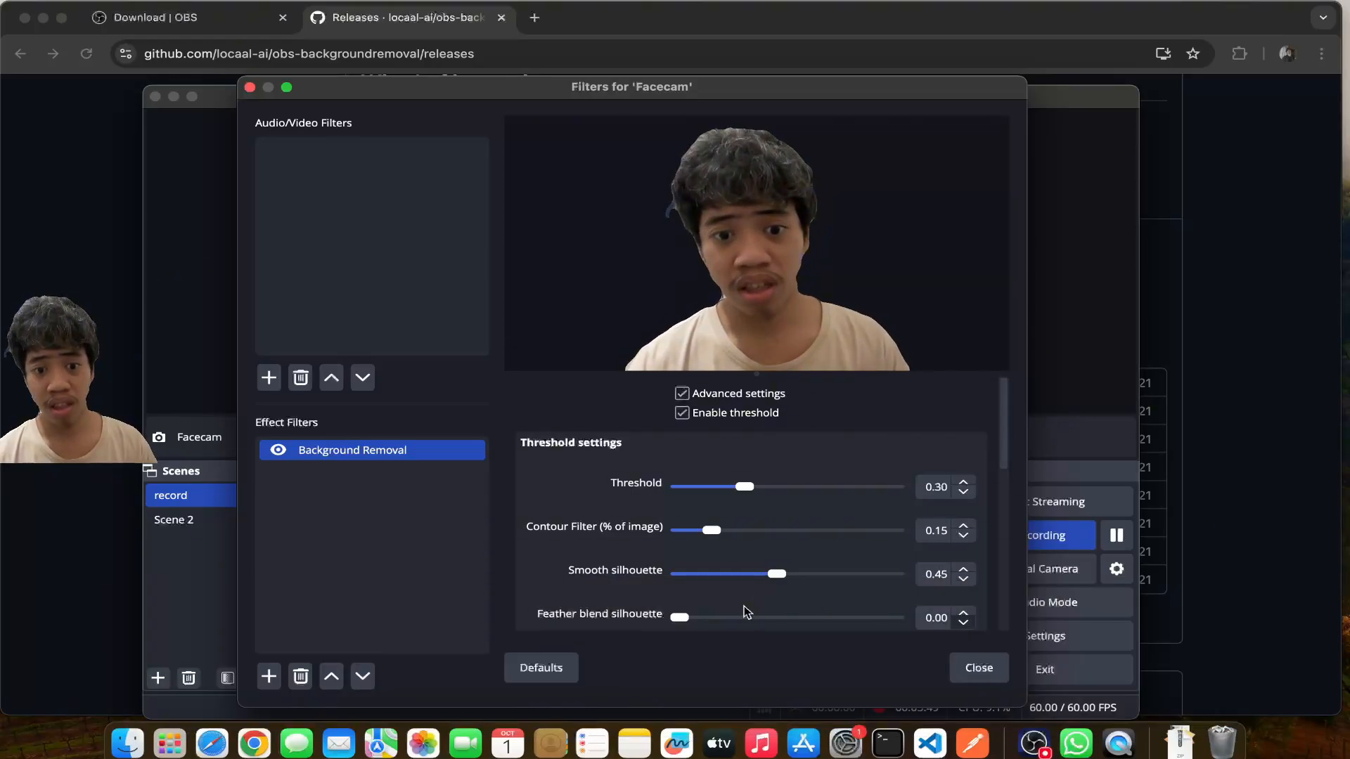
scroll(743, 612, "down", 3)
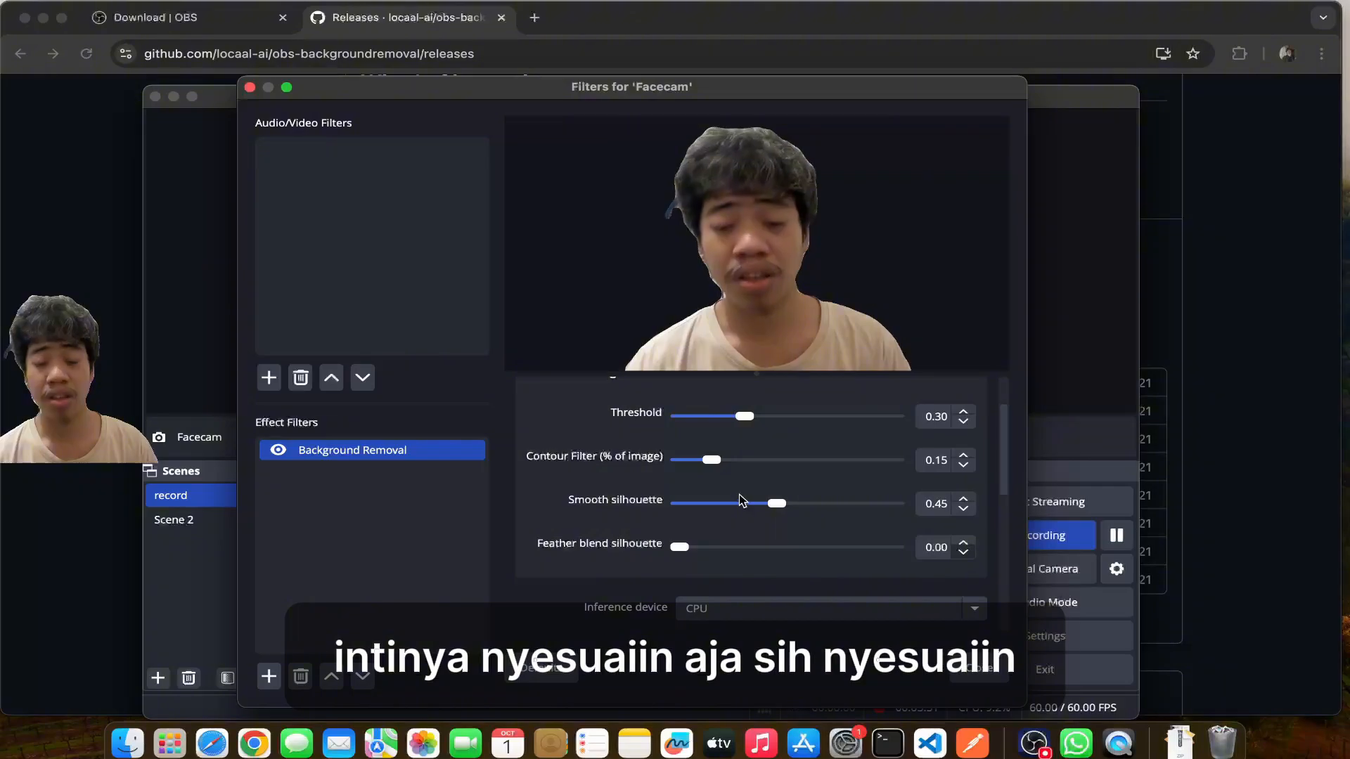
scroll(740, 495, "up", 10)
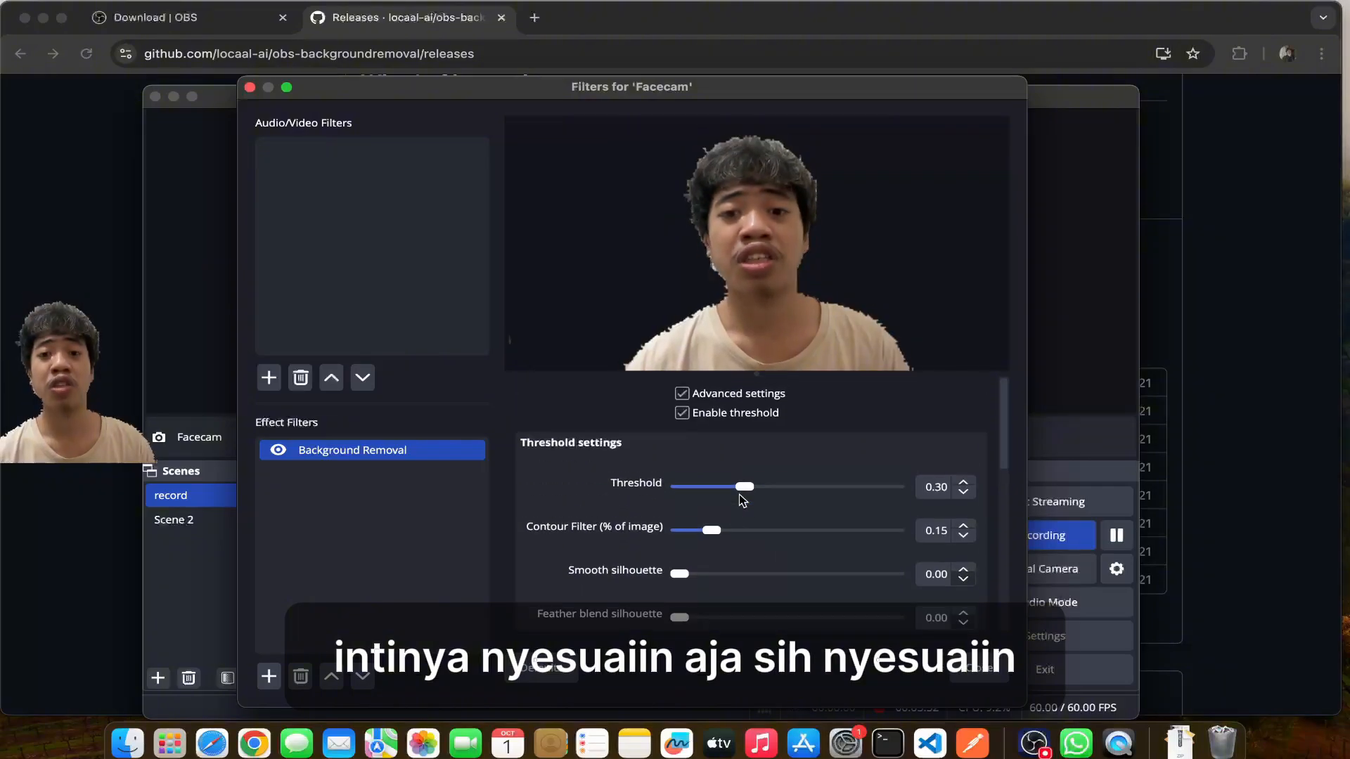
Disable the threshold option of the Background Removal filter and close the Facecam filters window
left_click(703, 417)
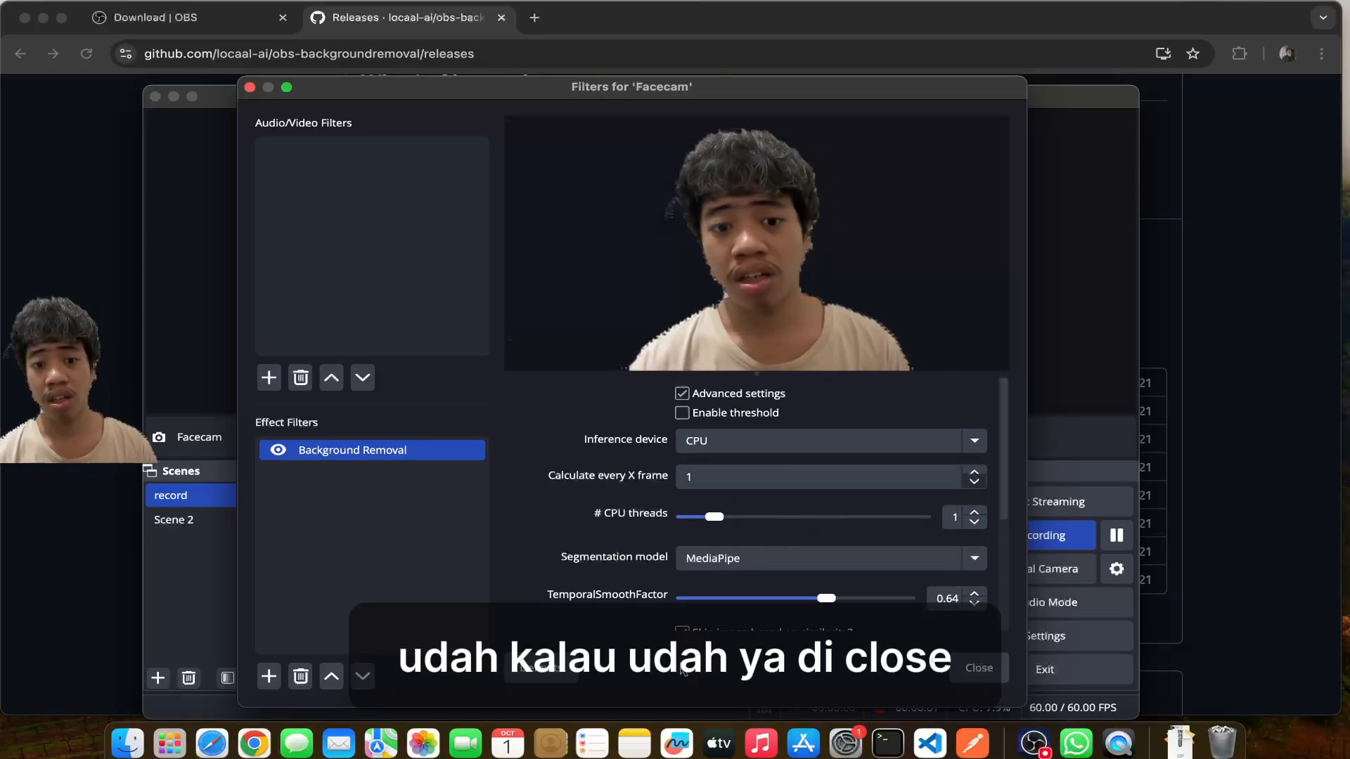
left_click(975, 670)
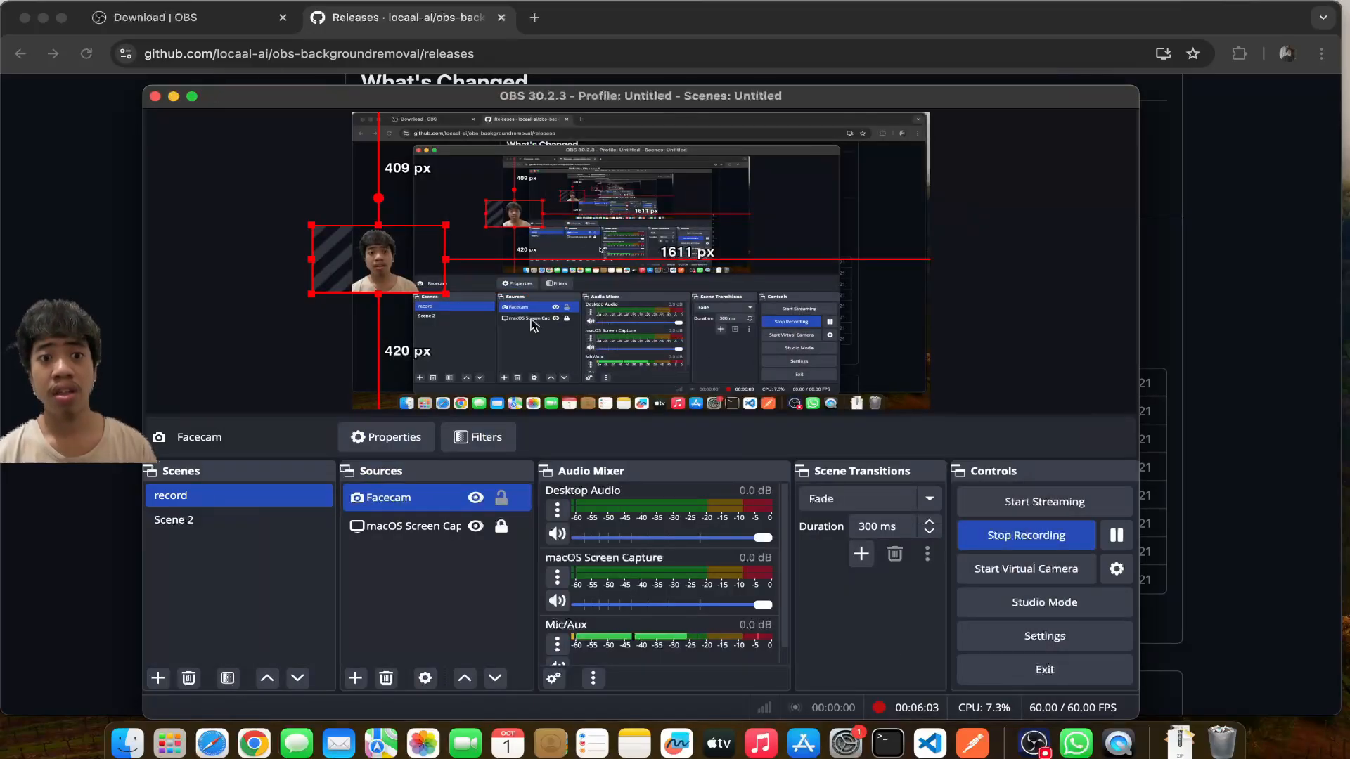
Resize the Facecam source in the preview and place it against the canvas's left edge, around mid-height
left_click_drag(427, 254, 563, 264)
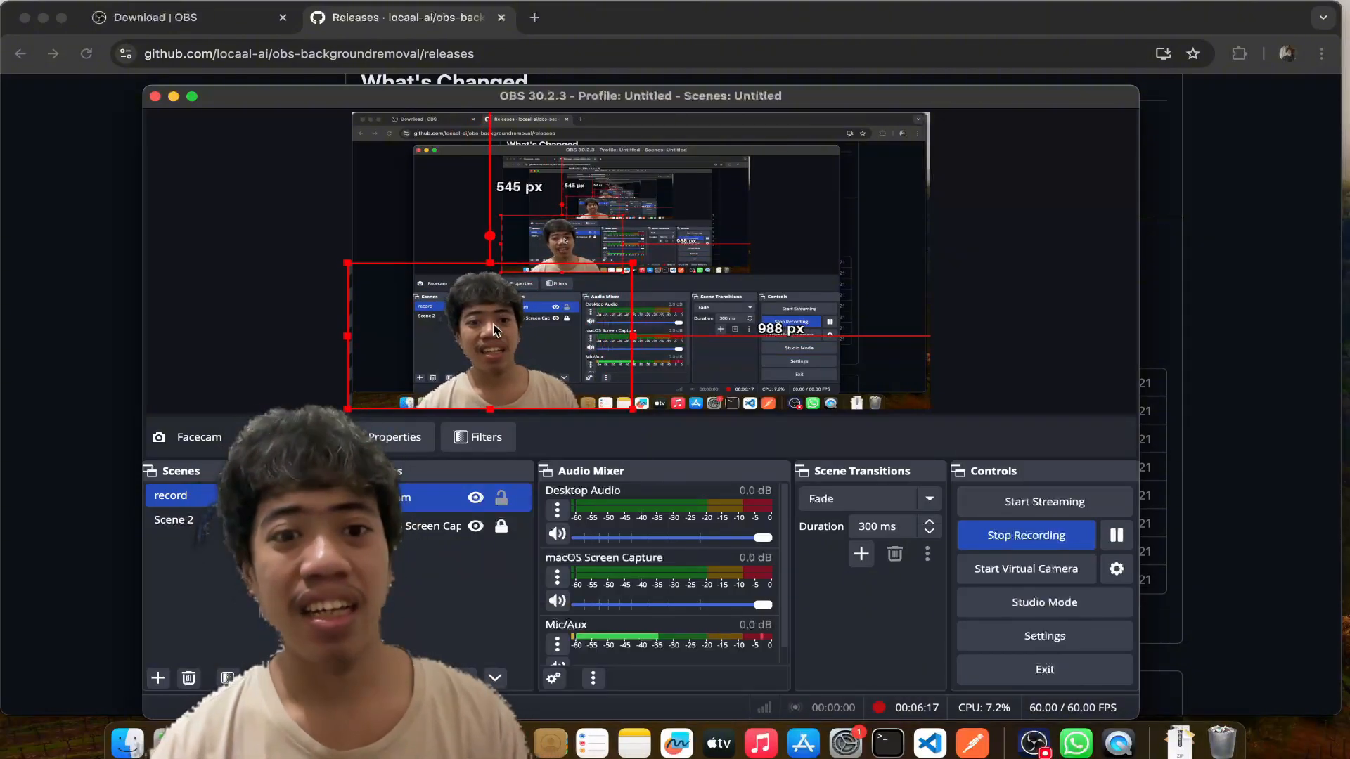
mouse_move(496, 325)
left_mouse_down()
mouse_move(451, 334)
mouse_move(496, 328)
left_mouse_up()
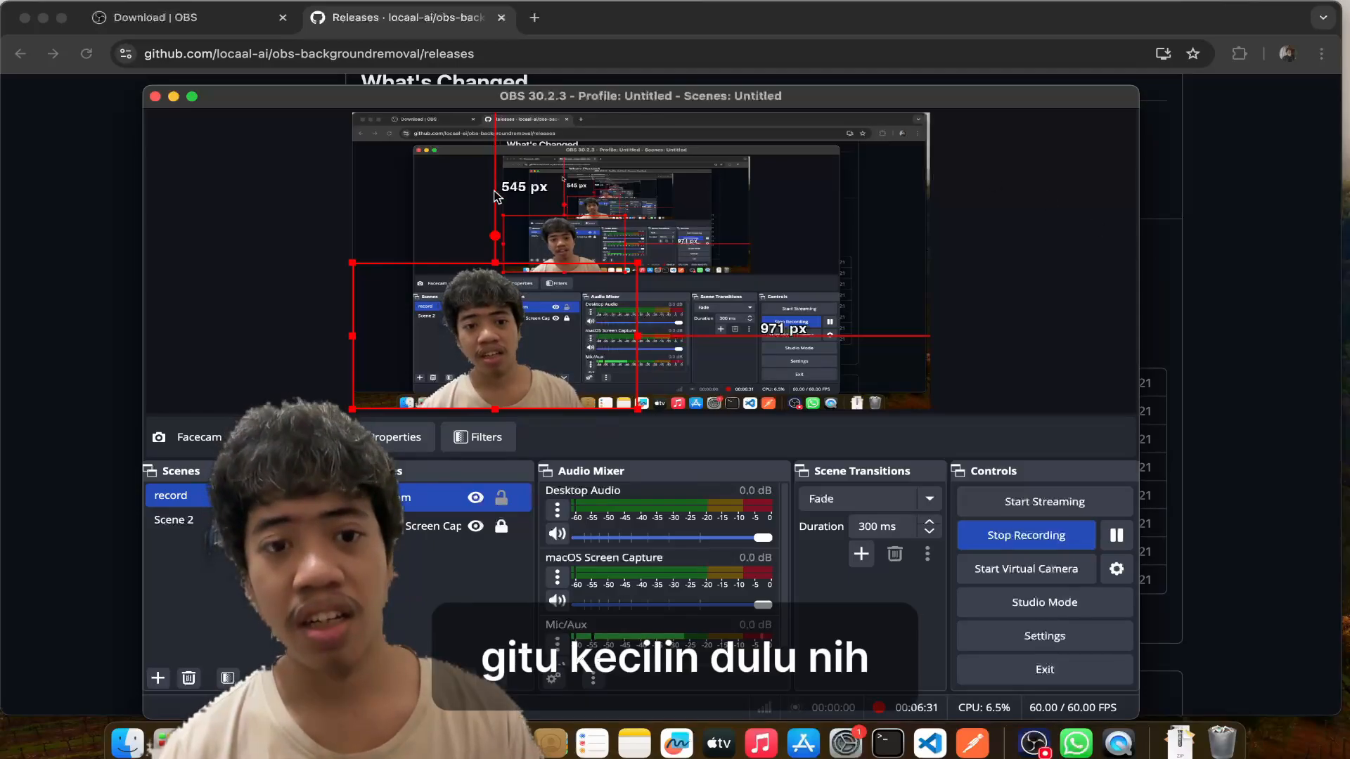
left_click_drag(638, 264, 550, 307)
left_click_drag(482, 373, 428, 294)
Switch to Chrome and show the start of the obs-backgroundremoval releases page with the 1.1.13 release
left_click(895, 7)
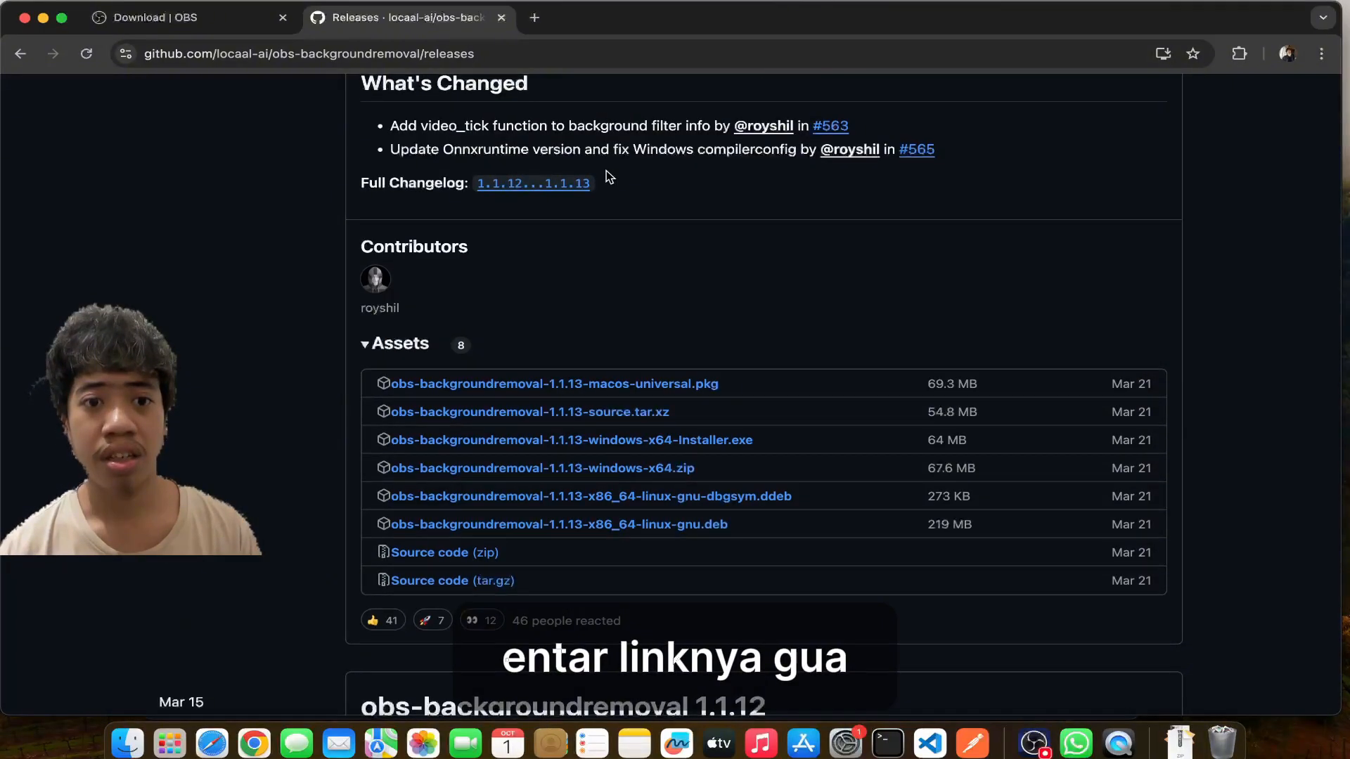
scroll(606, 170, "up", 10)
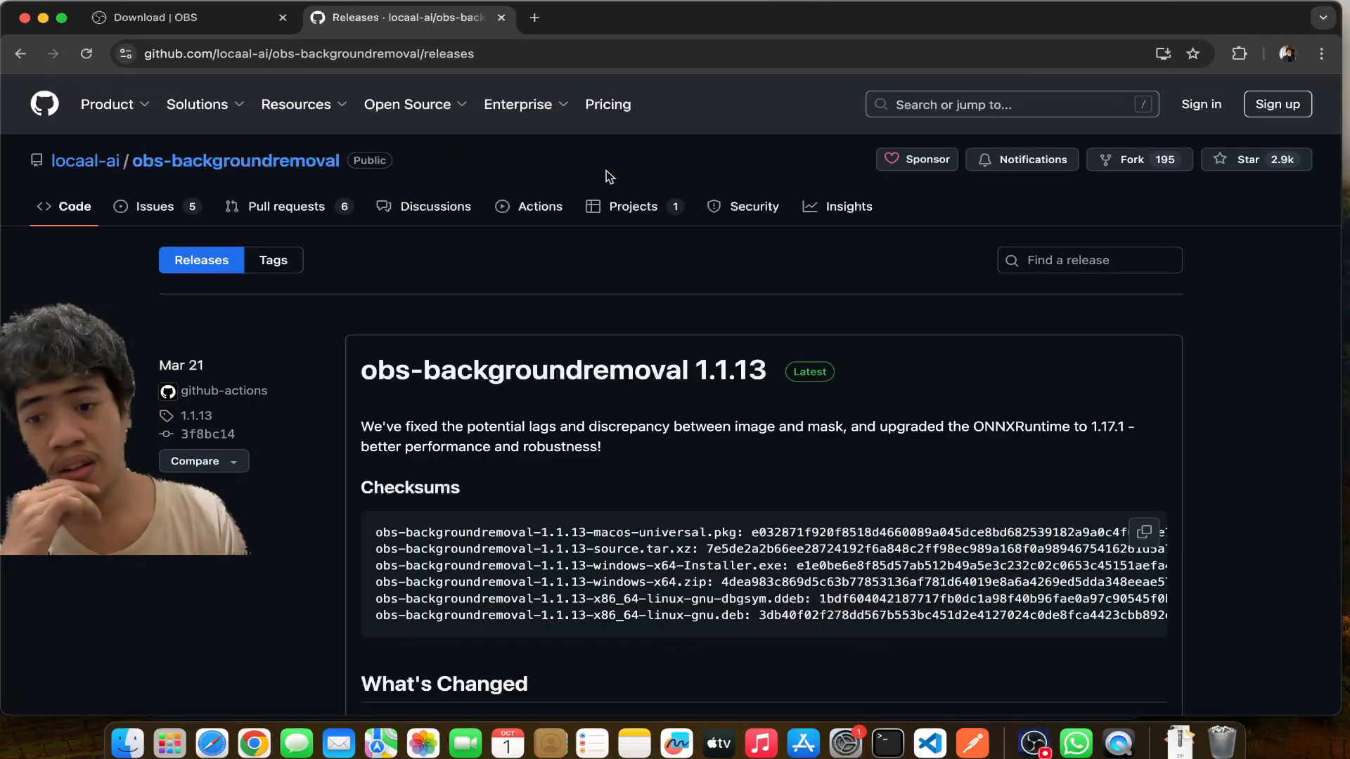